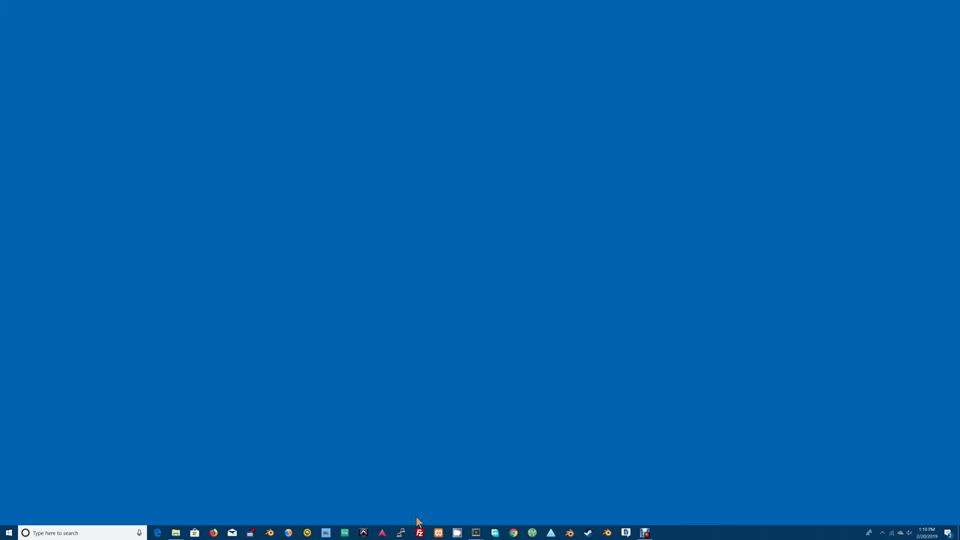
Open Chrome, go to c3z.me, and switch the playlist directory's Oculus Mode off and back on.
left_click(515, 533)
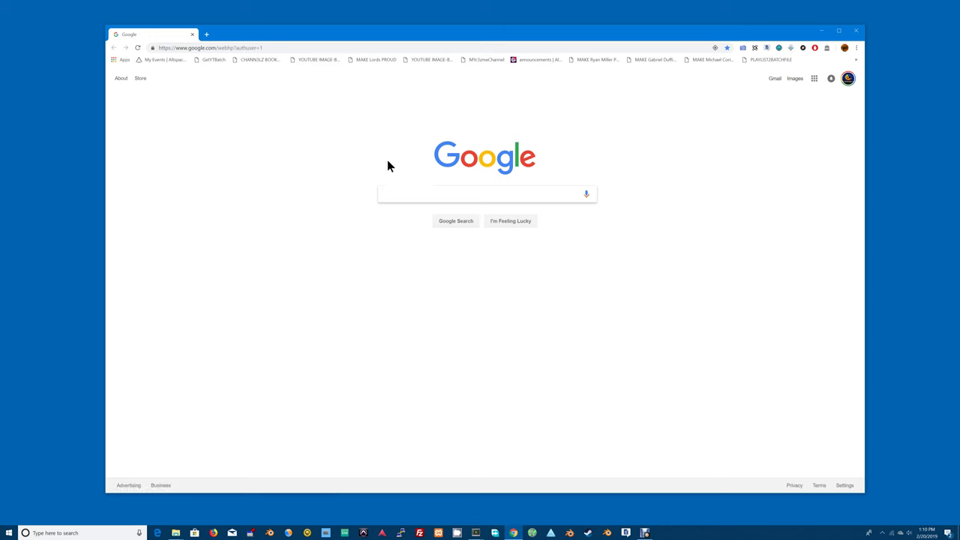
left_click(304, 49)
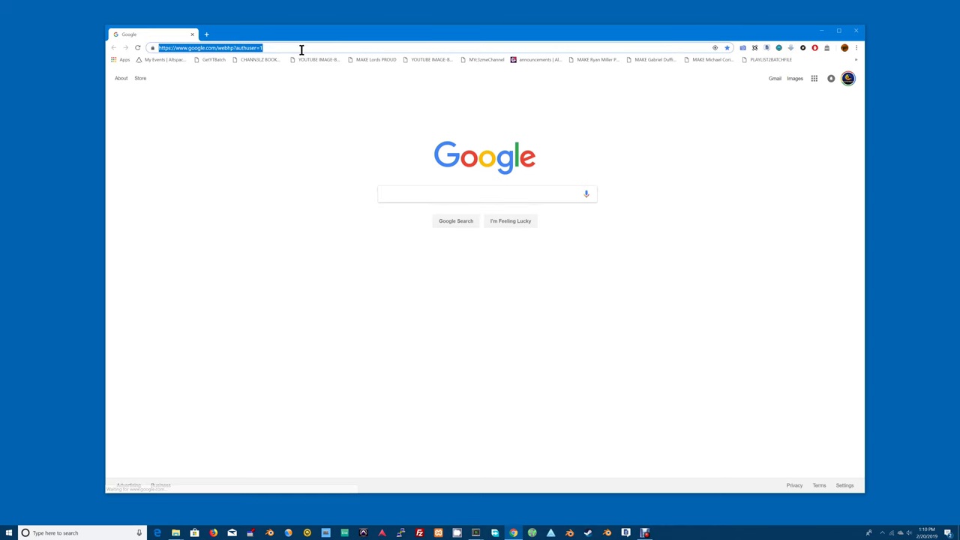
type("c3z.me")
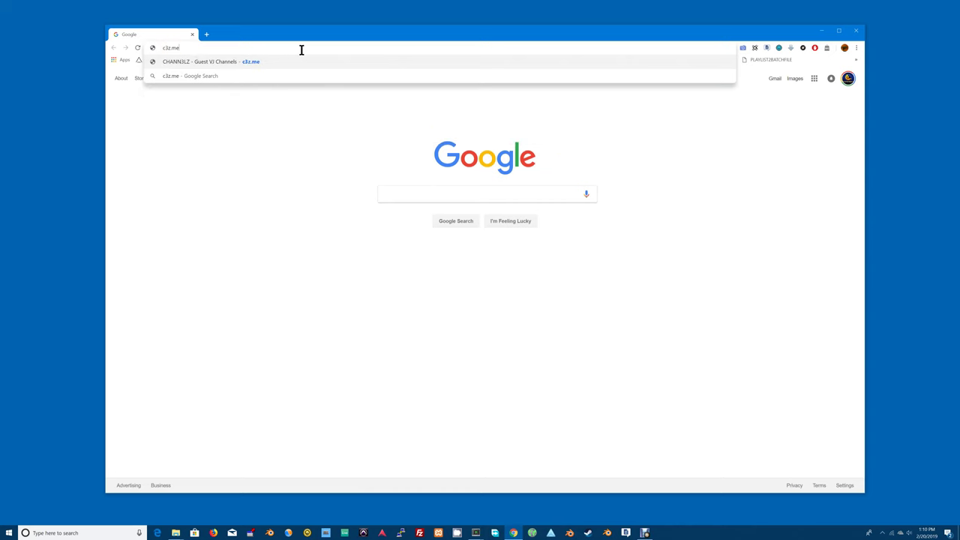
key("Return")
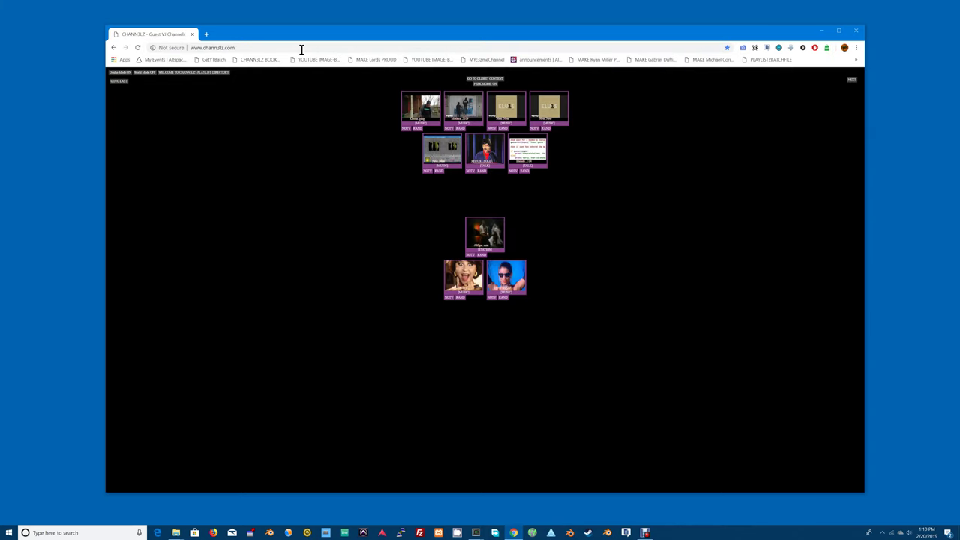
left_click(127, 72)
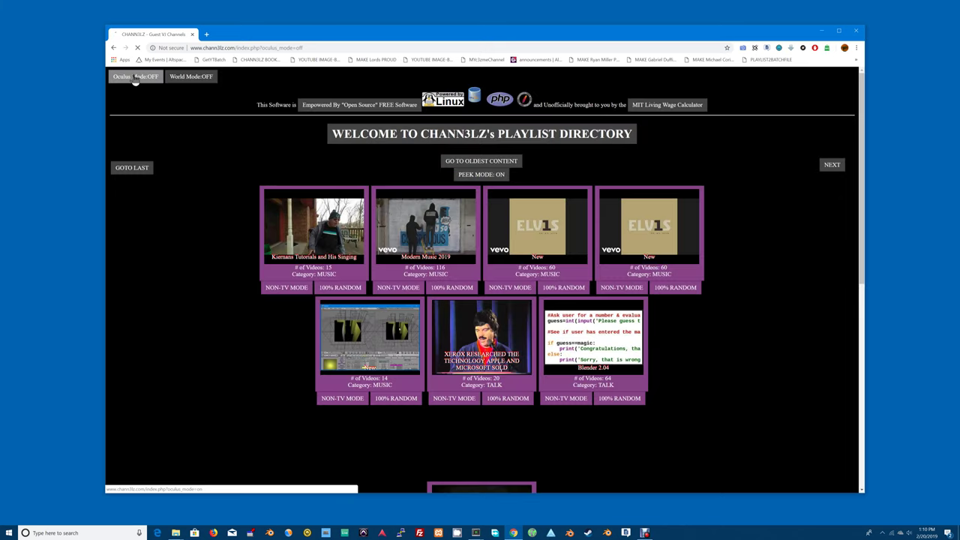
left_click(132, 77)
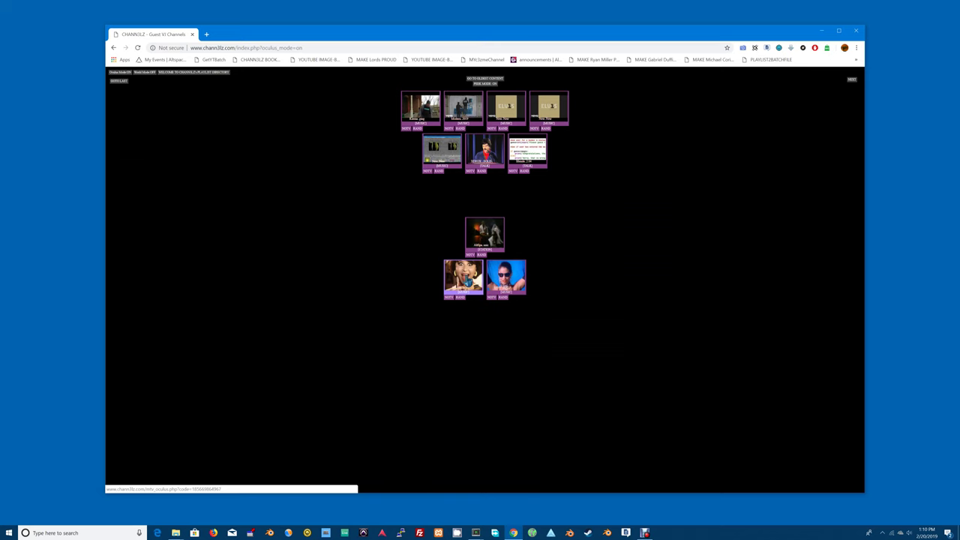
Open the 80s UK Pop Charts channel in its HANDSOFF version and bring up the system volume control.
left_click(465, 280)
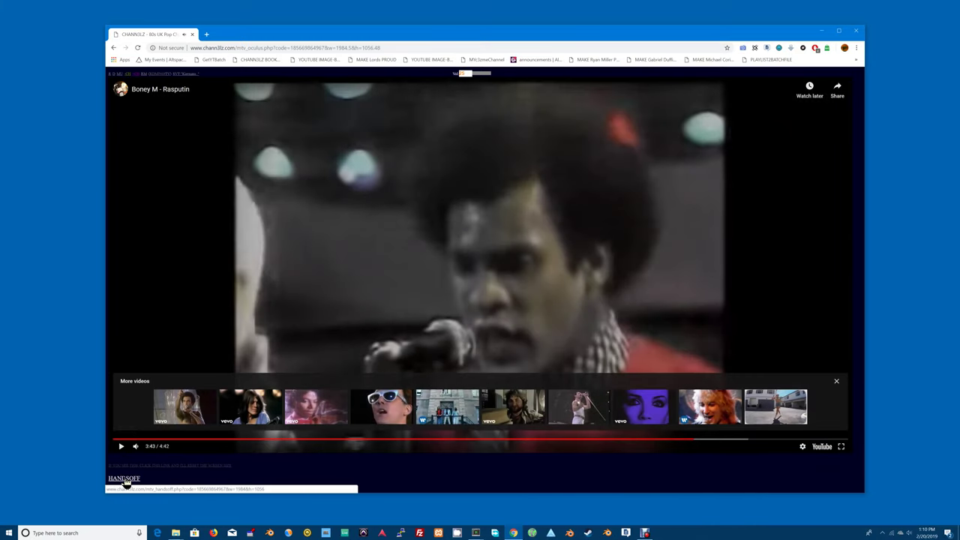
left_click(125, 480)
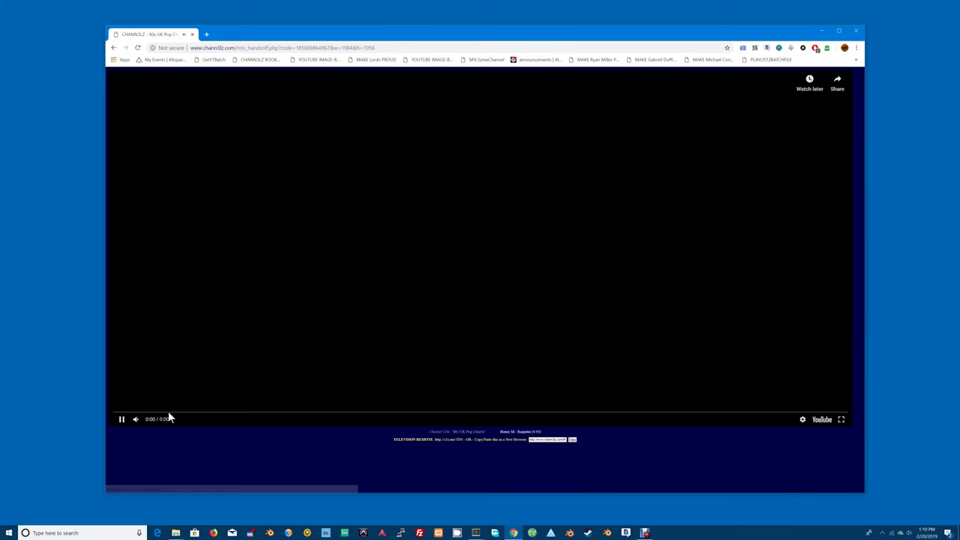
left_click(908, 533)
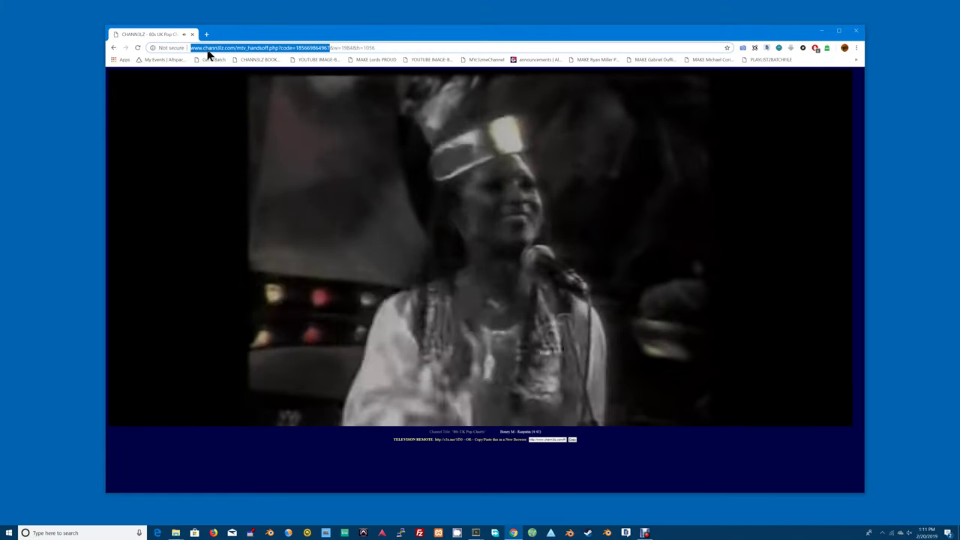
Copy the hands-off page address up to the end of its code value, open a new tab, and minimize Chrome.
right_click(209, 53)
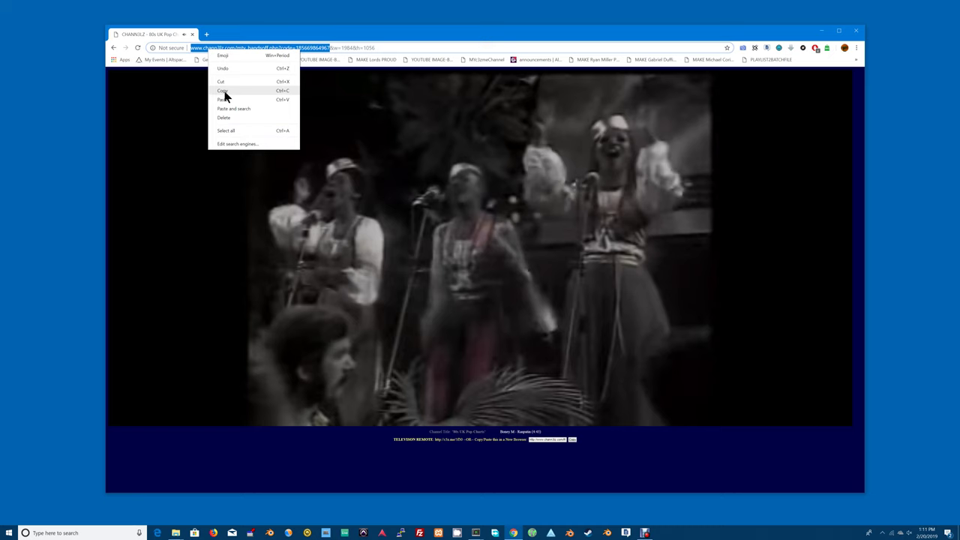
left_click(224, 90)
left_click(206, 34)
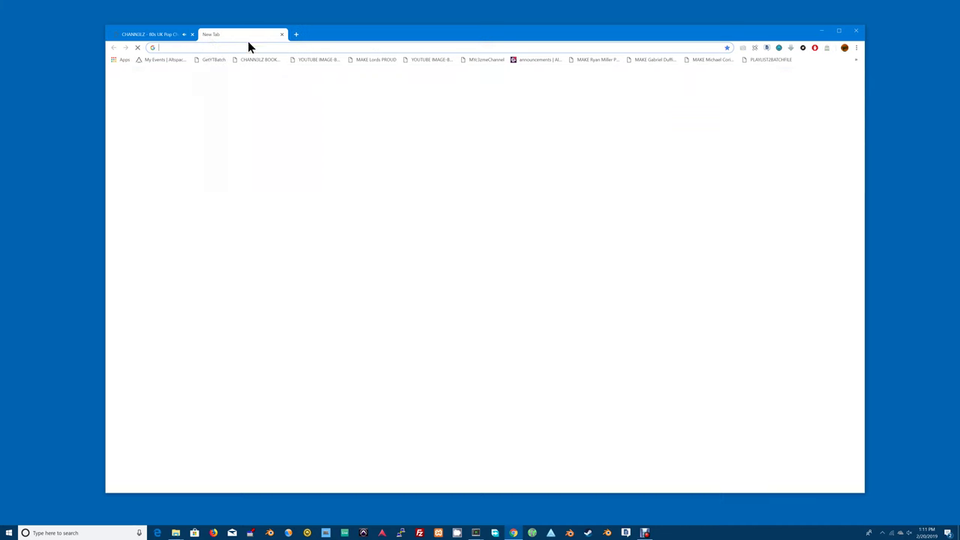
left_click(820, 31)
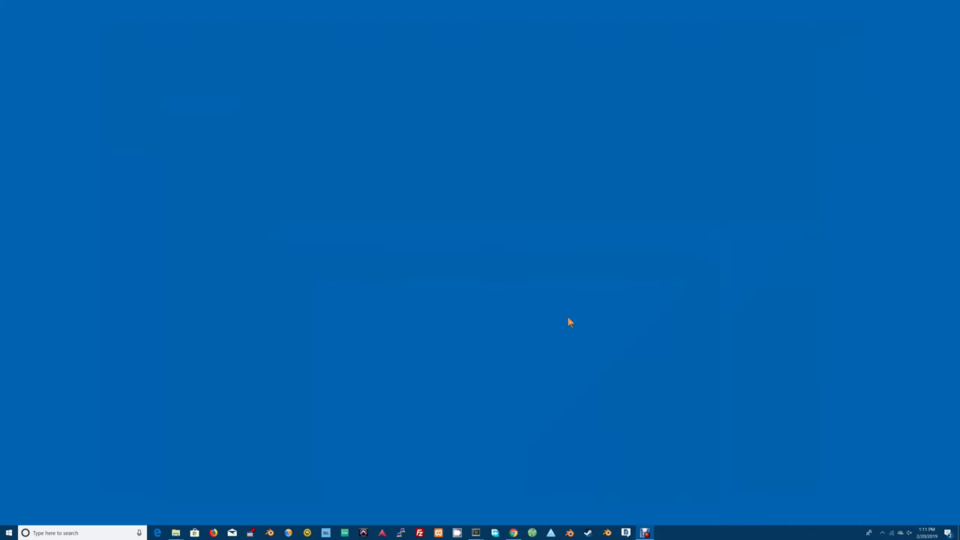
Switch to AltspaceVR and delete the existing chann3lz browser object in the World Editor.
left_click(550, 532)
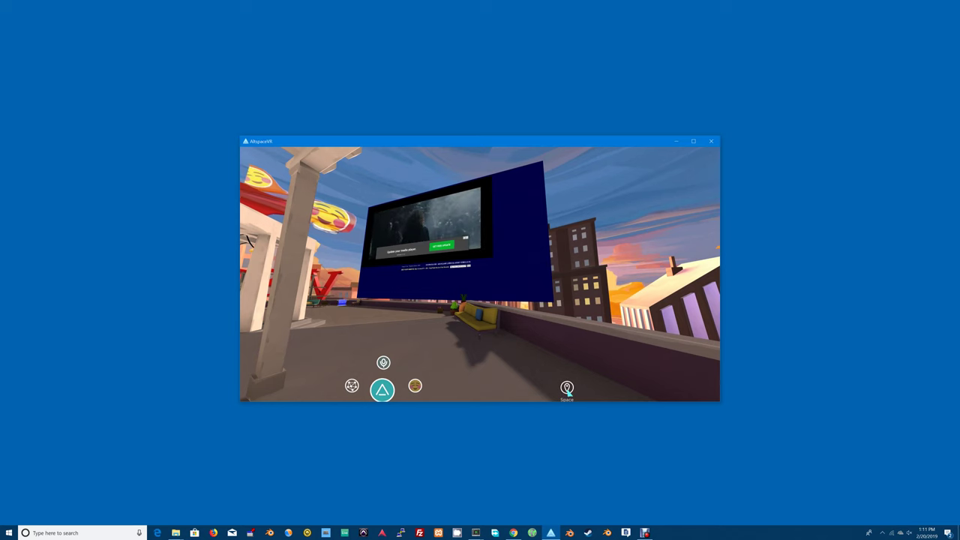
left_click(566, 388)
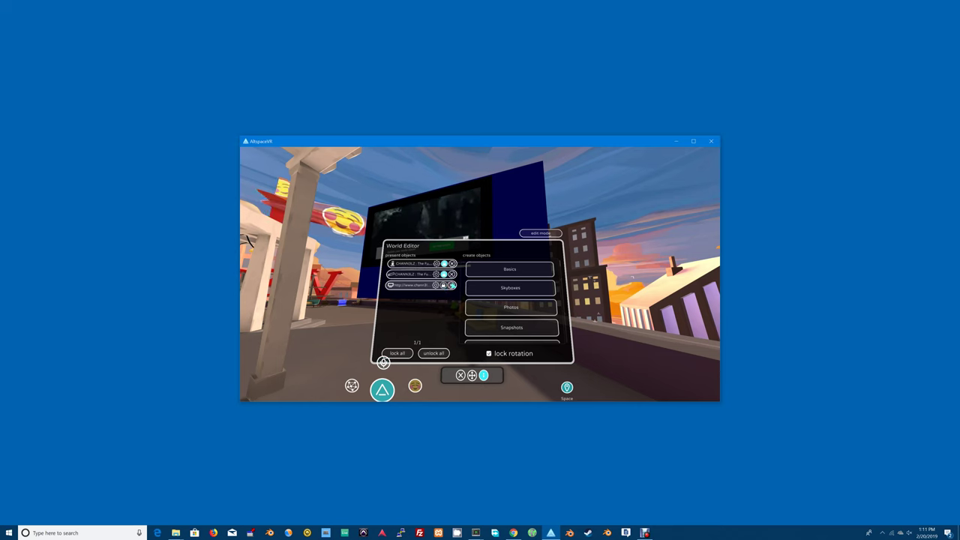
left_click(451, 284)
Create a browser object using the copied channel address as home URL, with &vscale=1.2 and a w parameter appended.
left_click(480, 269)
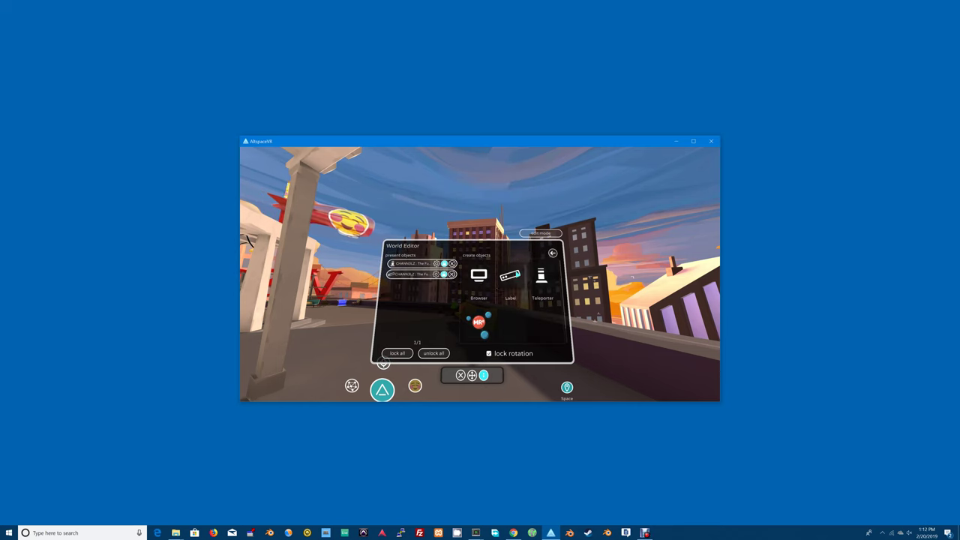
left_click(479, 283)
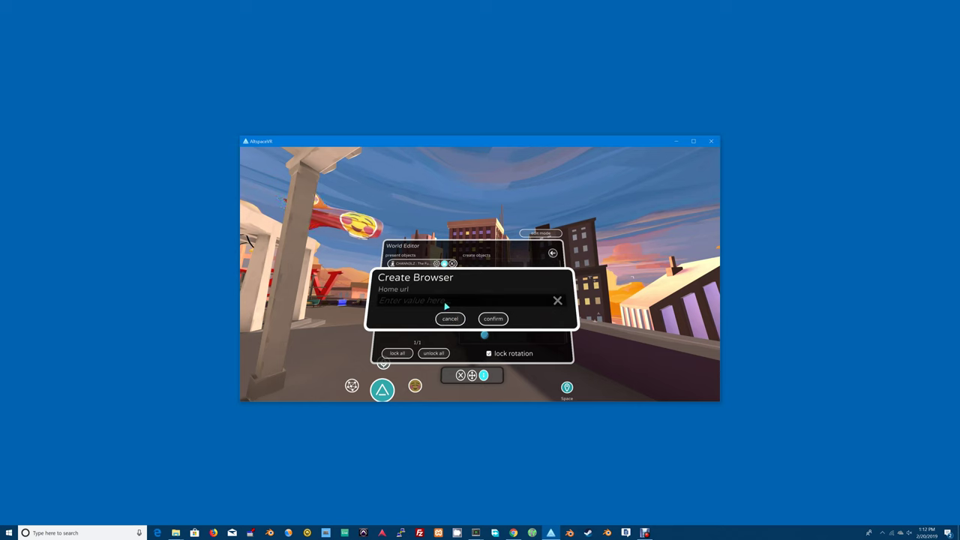
key("ctrl+v")
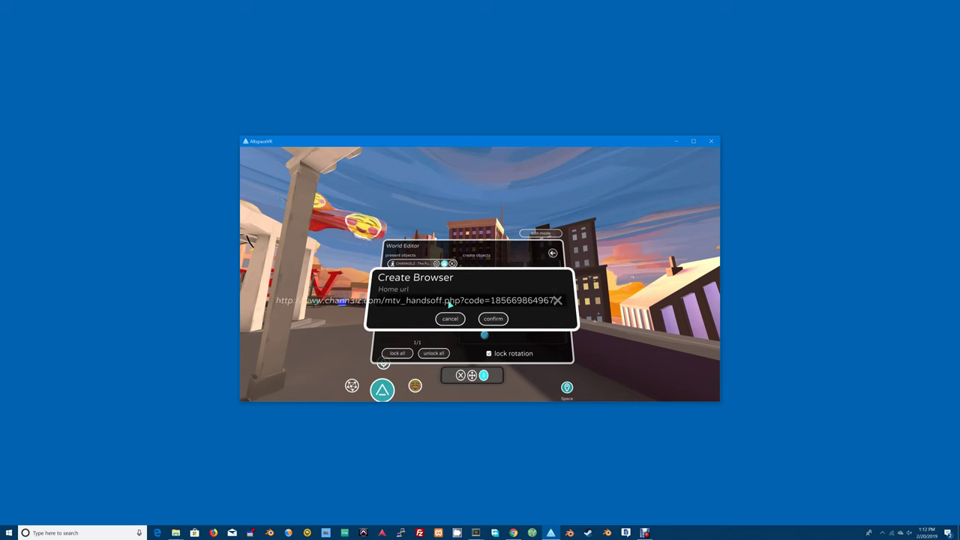
type("&")
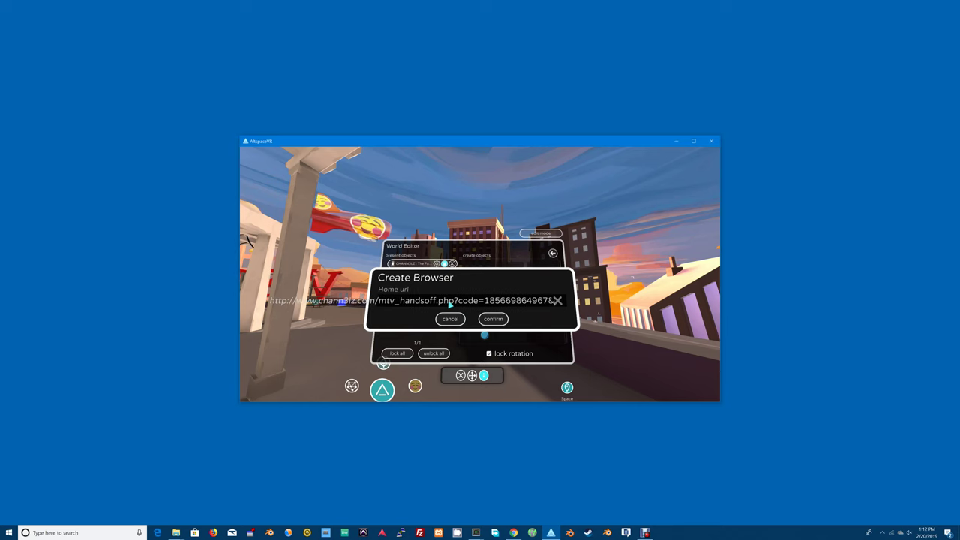
key("Right")
key("Right")
key("Right")
key("Right")
key("Right")
key("Right")
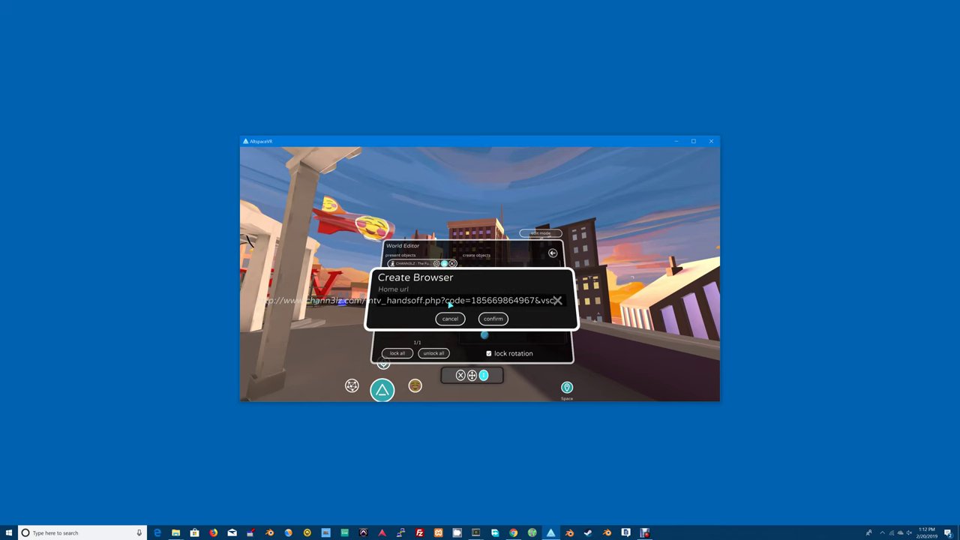
key("Right")
key("Right")
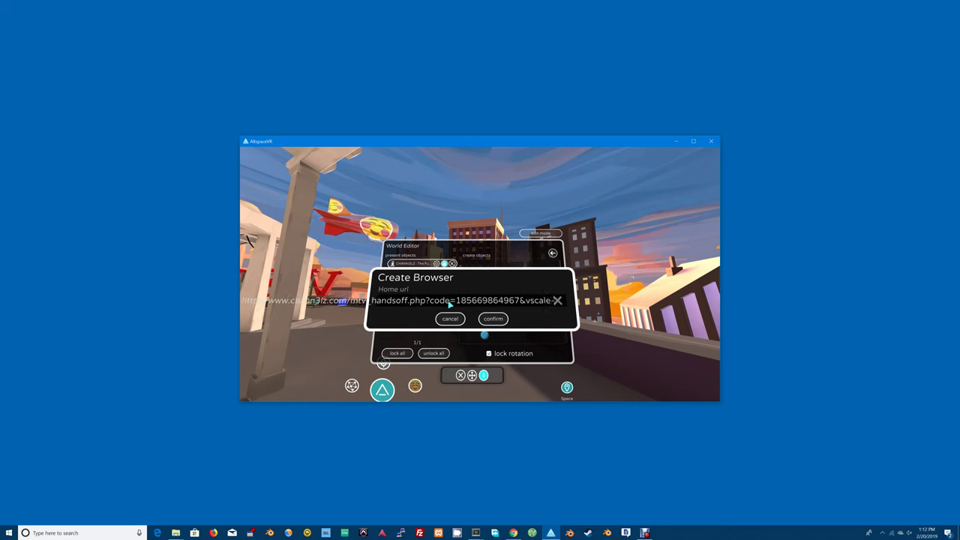
key("Right")
key("Right")
key("Right")
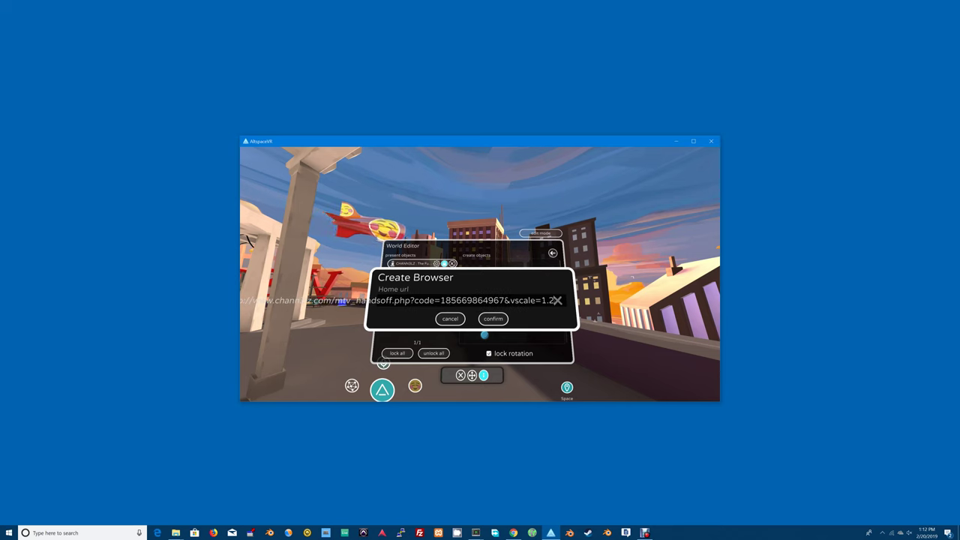
left_click(491, 320)
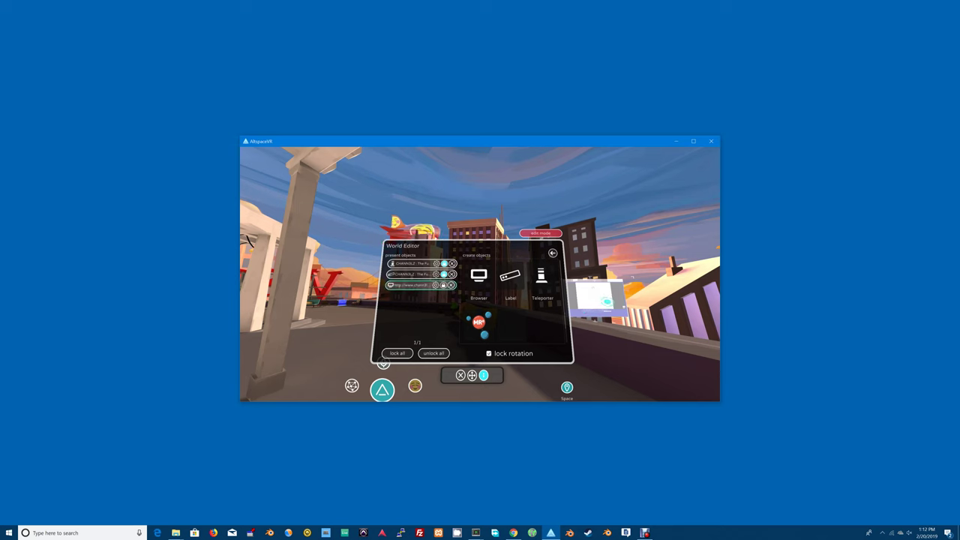
Reposition the new browser screen on the terrace, close the World Editor, and walk around the space.
left_click_drag(600, 300, 566, 286)
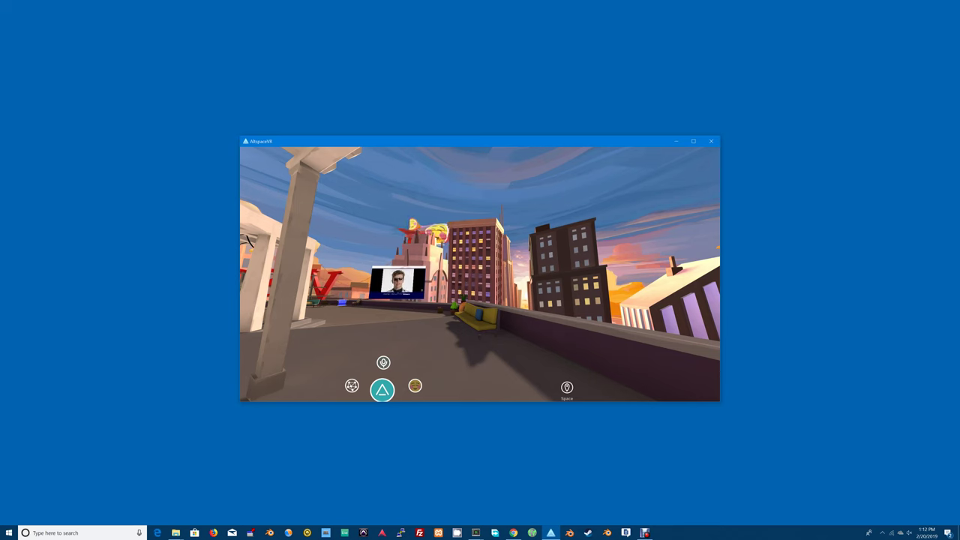
key("w")
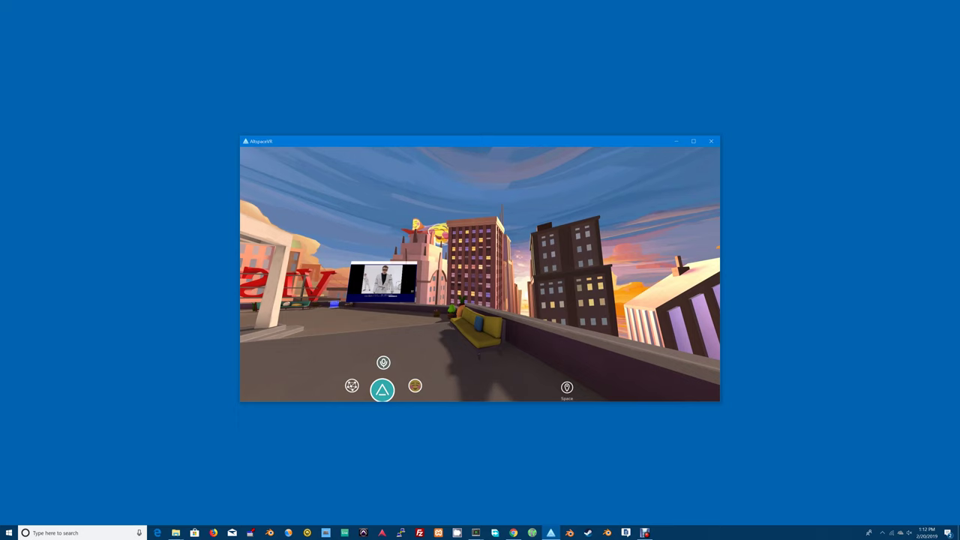
key("w")
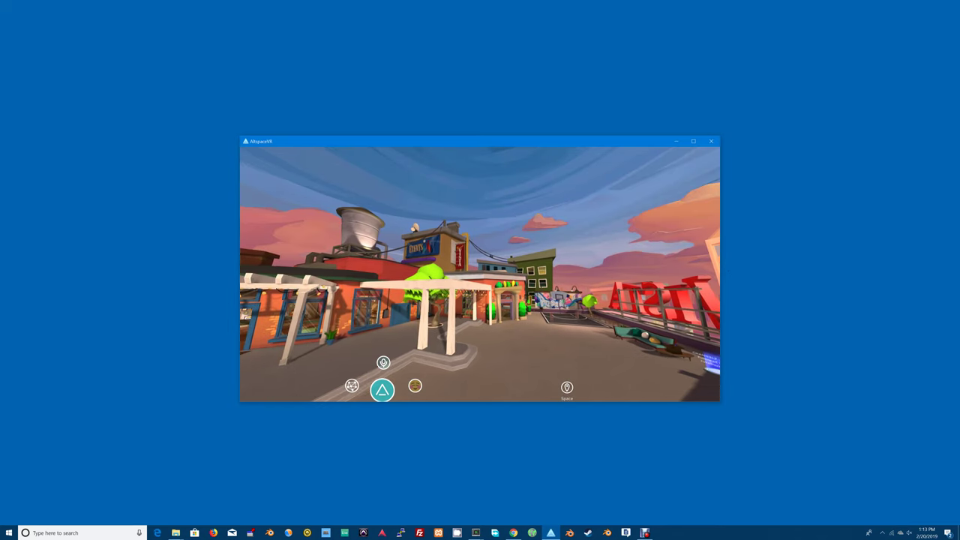
left_click(287, 384)
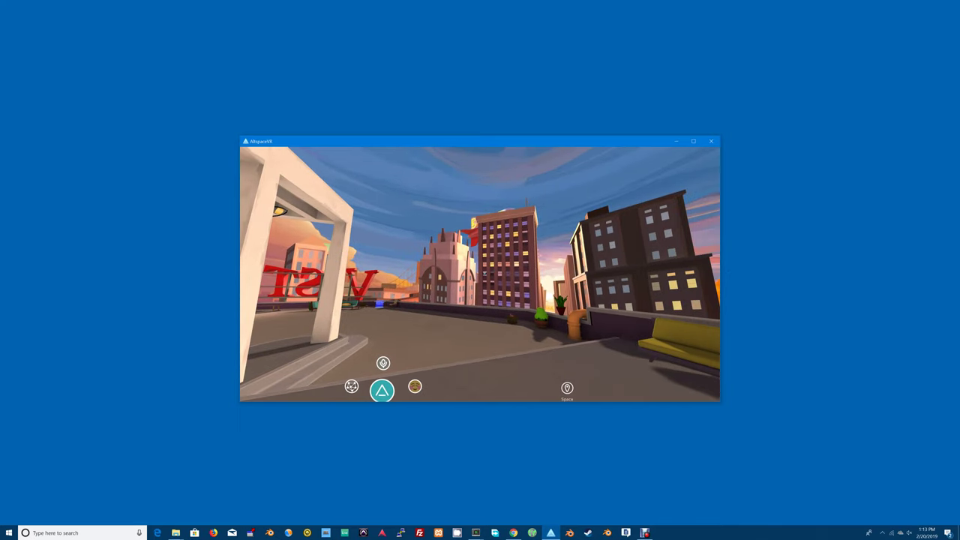
Set the new browser object's scale to 30.
left_click(568, 388)
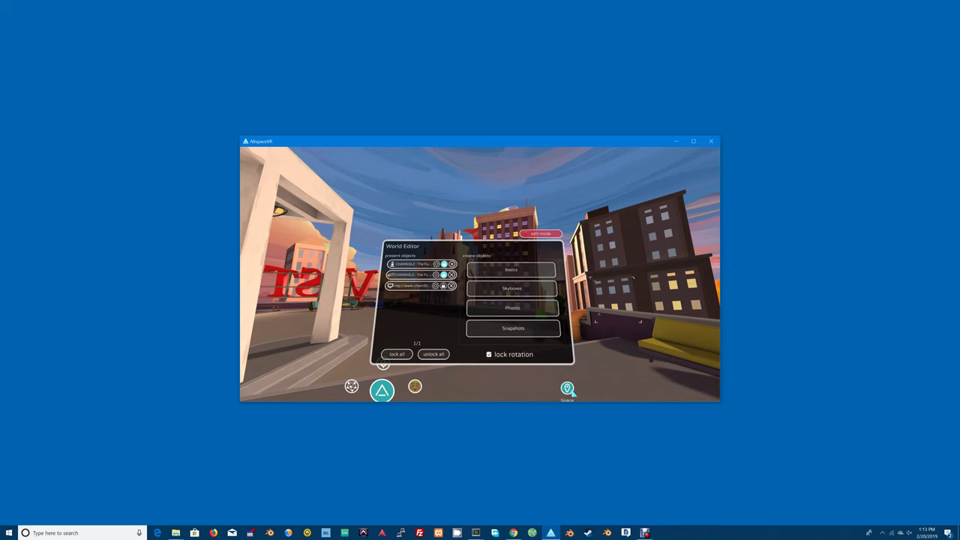
left_click(435, 286)
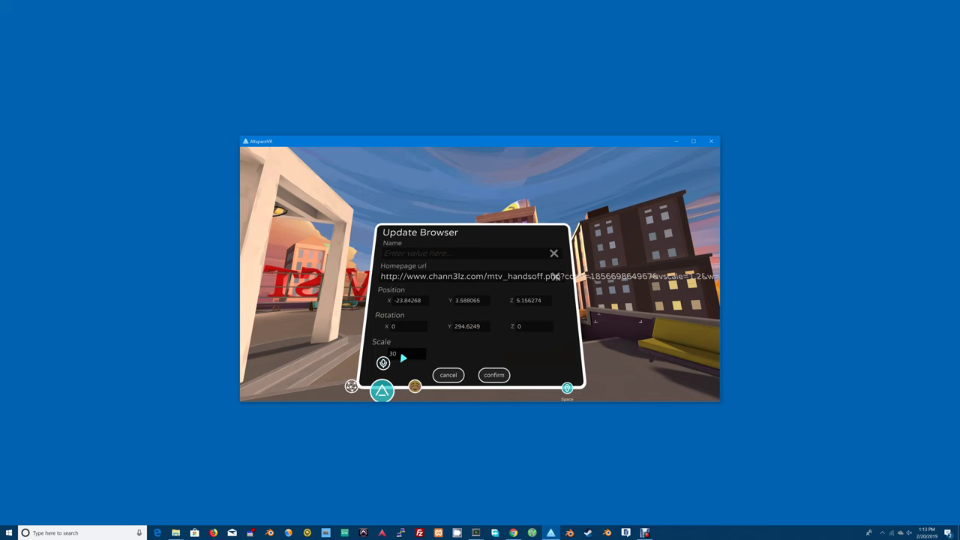
left_click(495, 376)
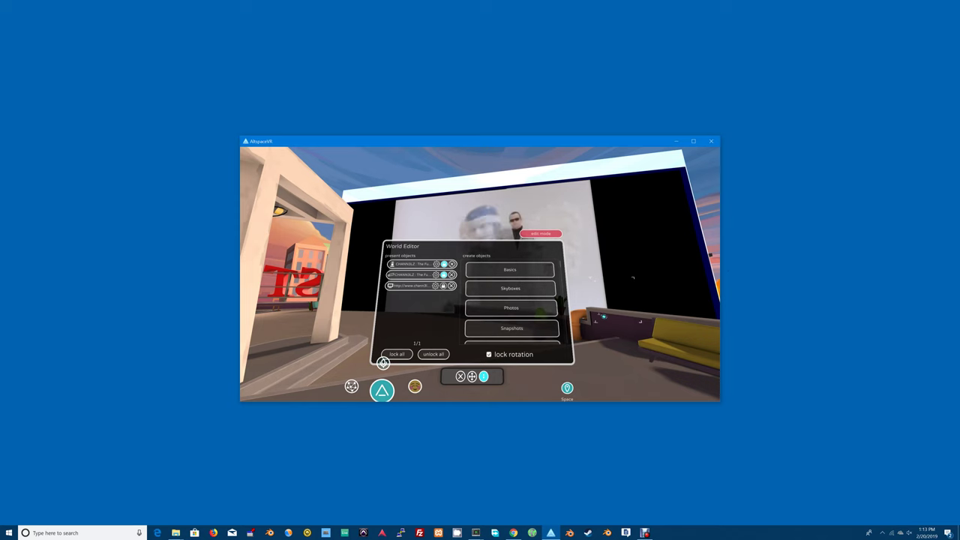
Walk around the enlarged browser screen on the terrace and examine its size, orientation and placement from both sides.
left_click_drag(560, 389, 630, 287)
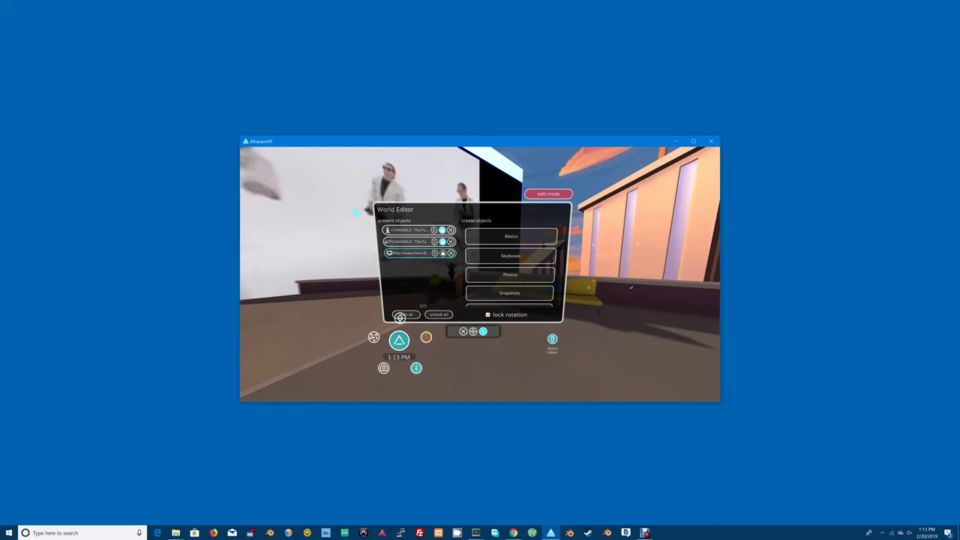
key("Left")
key("Left")
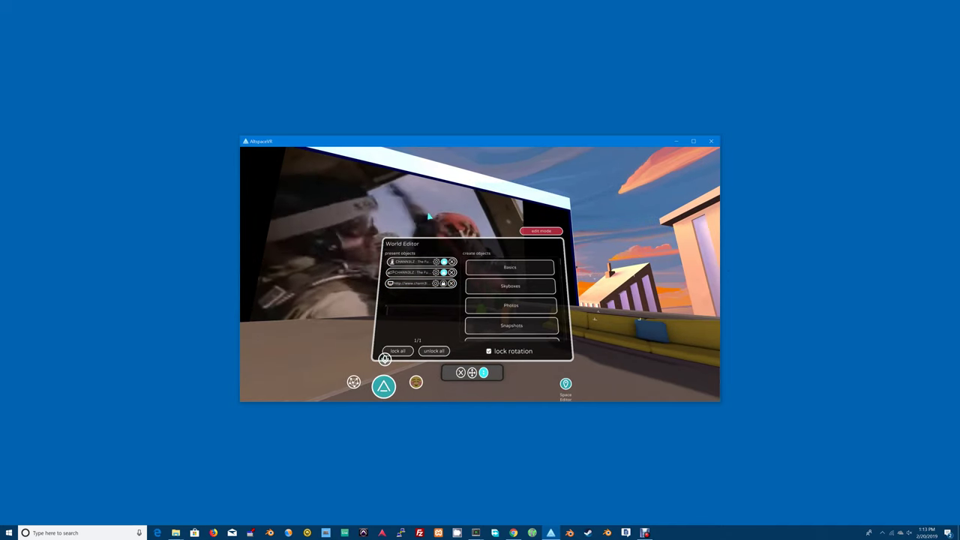
key("Left")
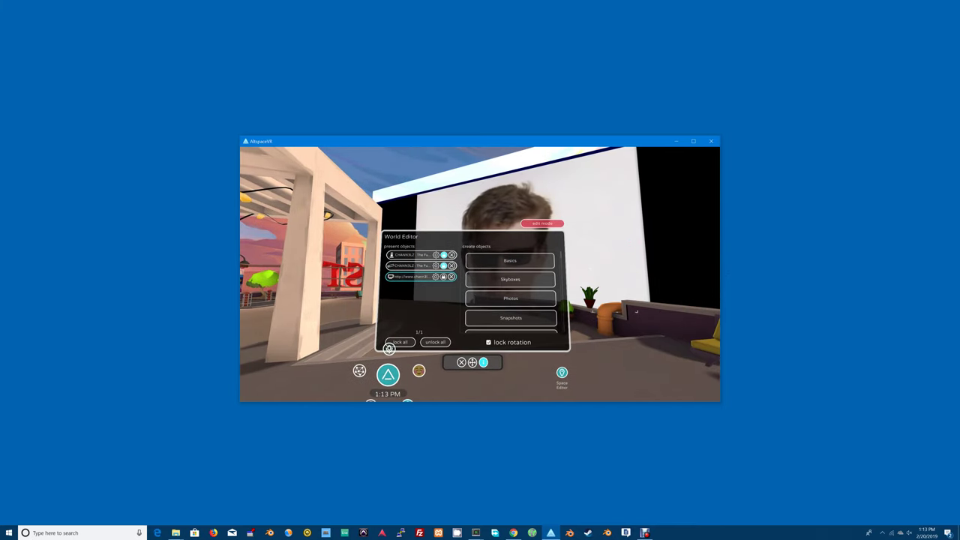
key("w")
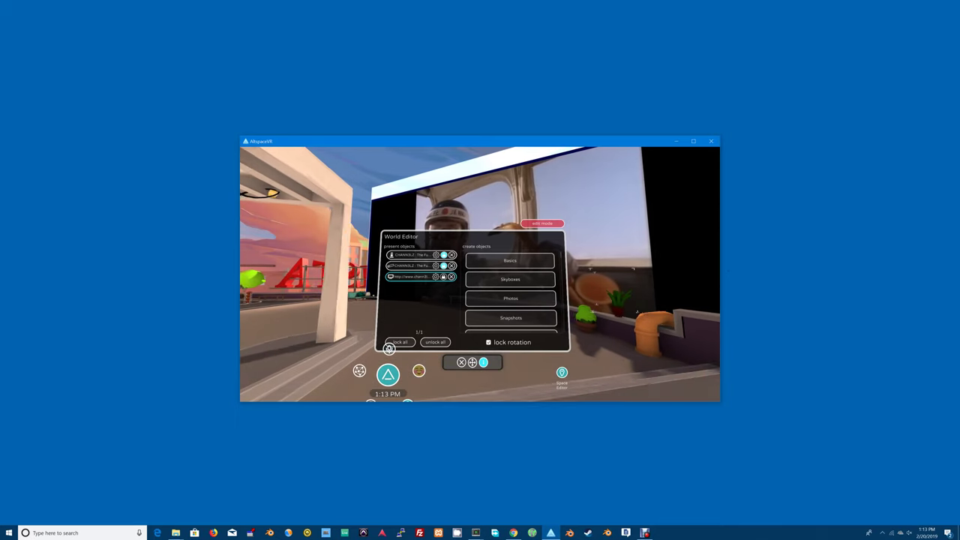
key("w")
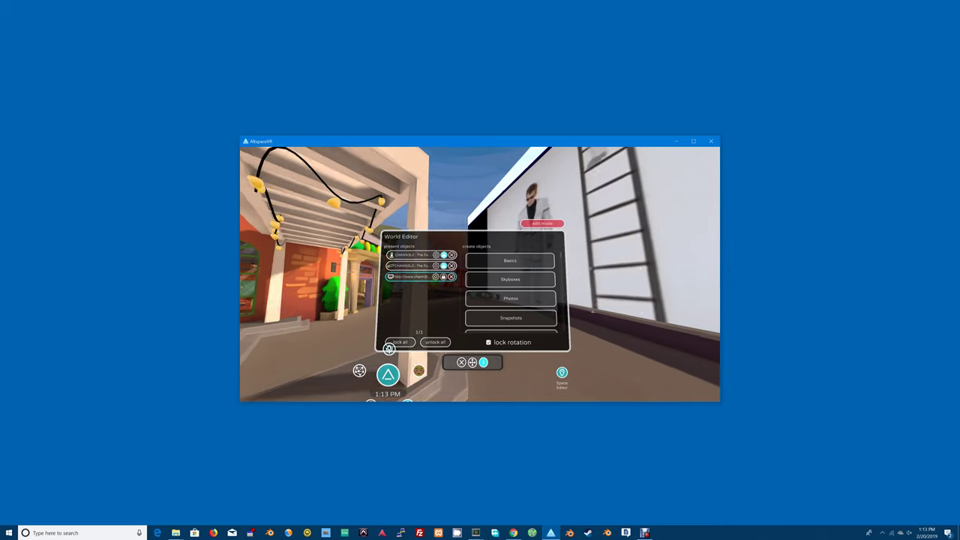
key("Left")
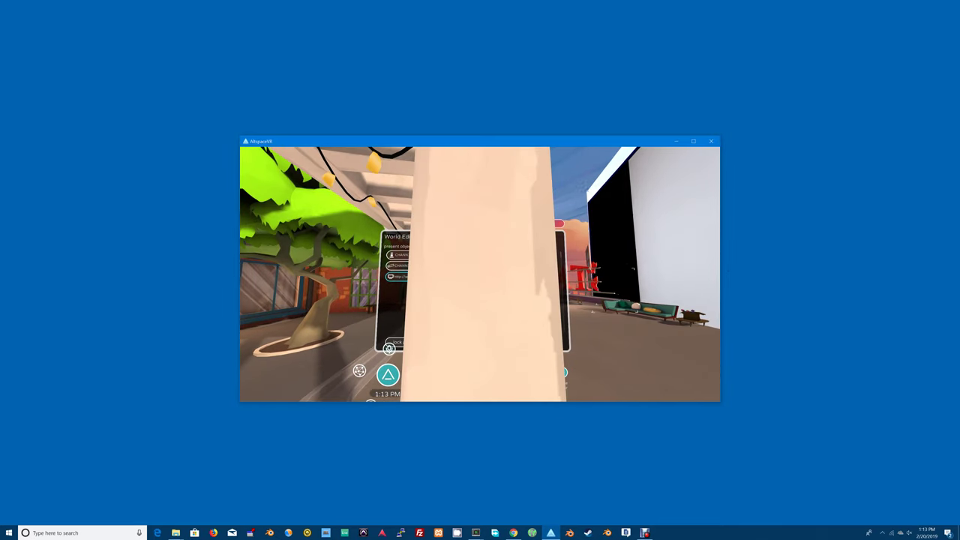
key("Right")
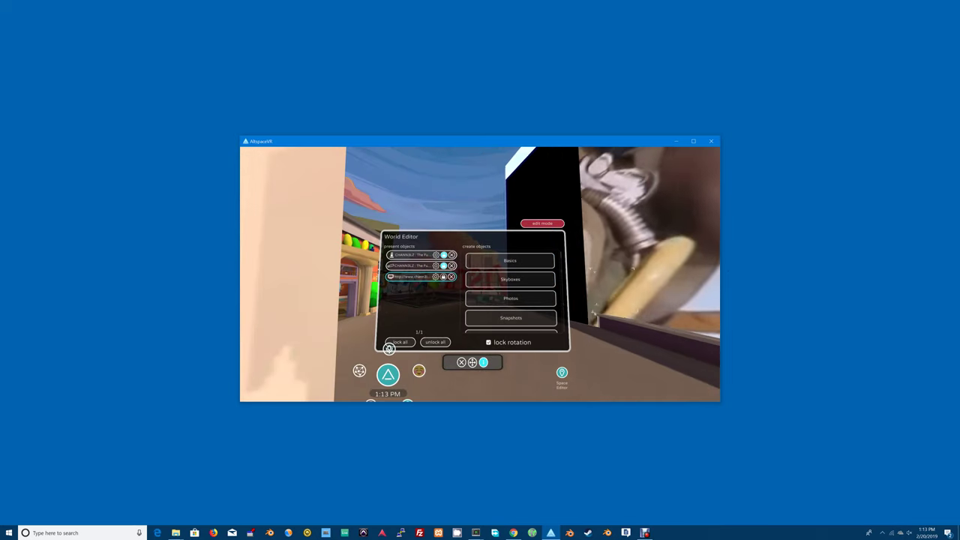
key("w")
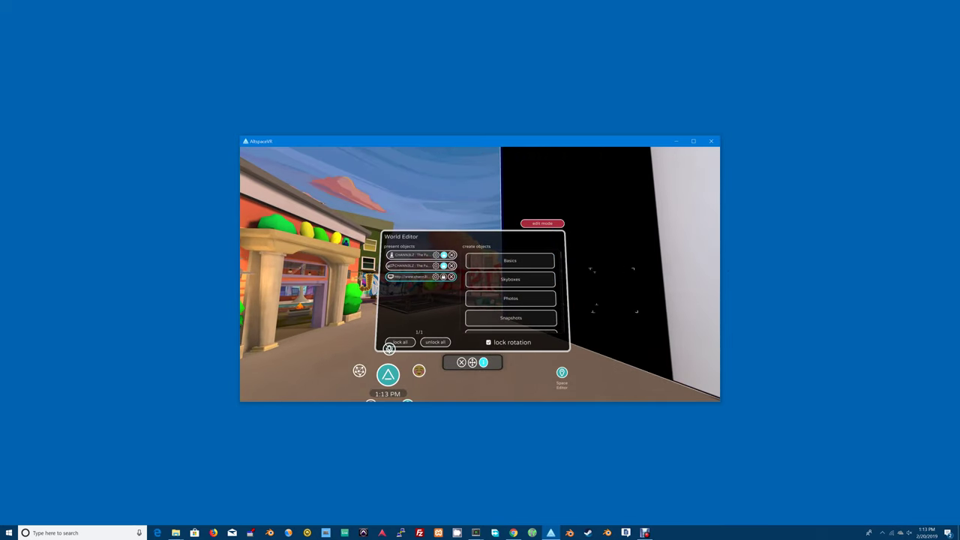
key("w")
key("s")
key("d")
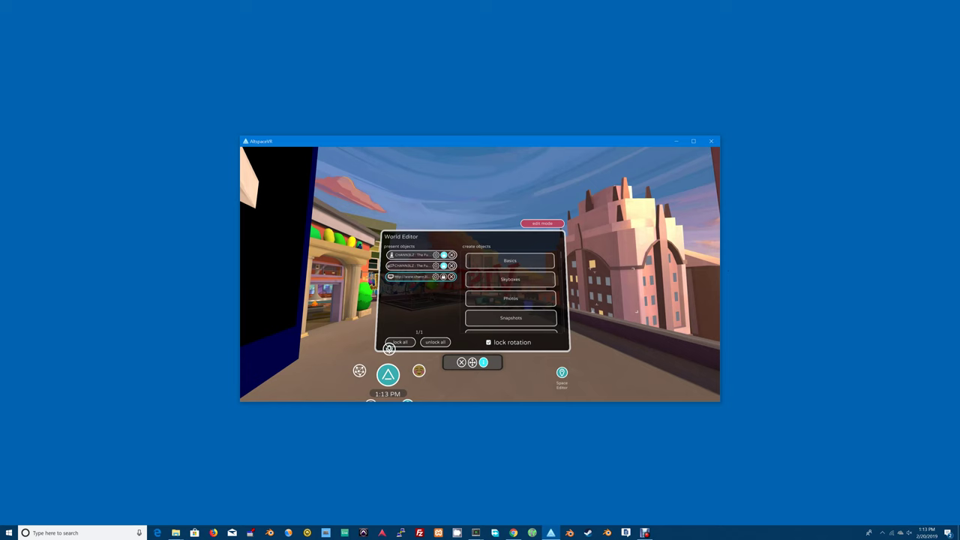
key("Right")
key("Left")
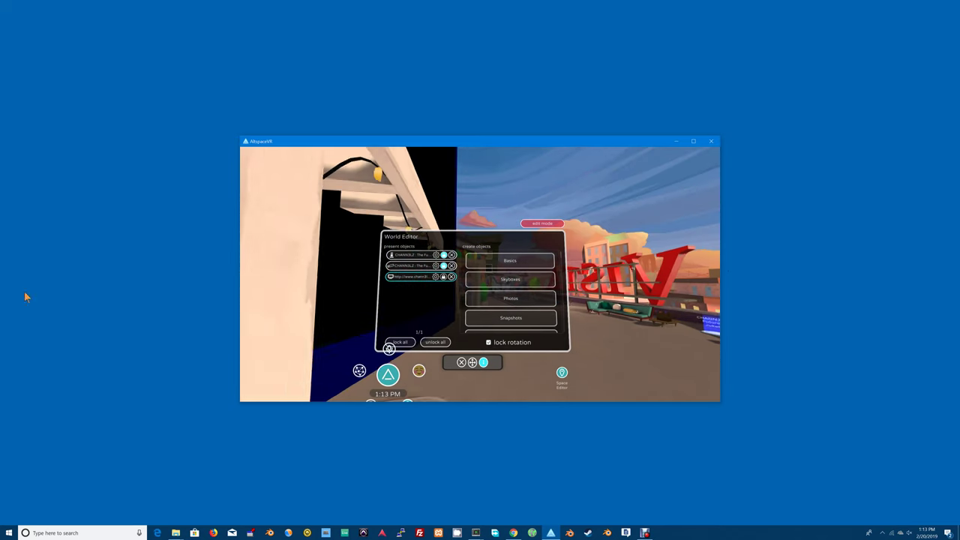
key("Right")
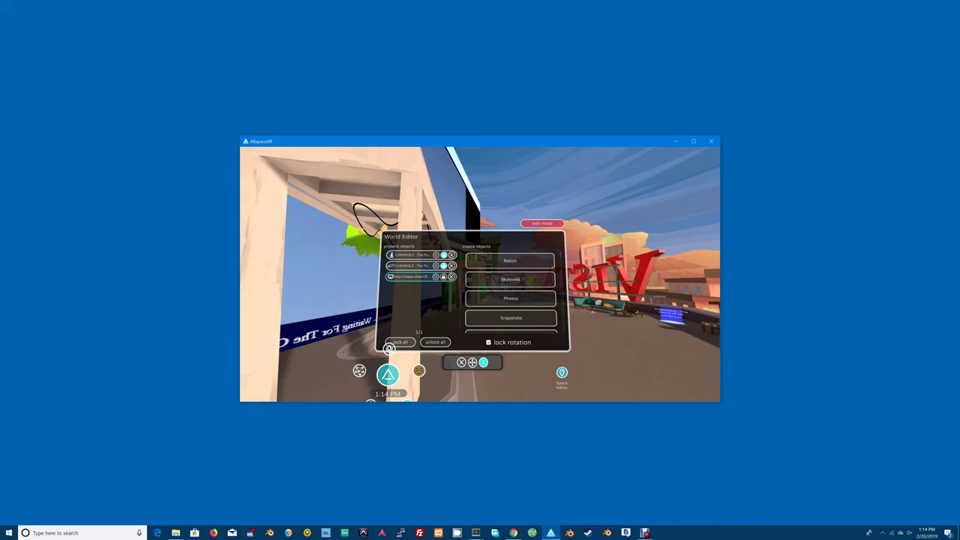
key("Left")
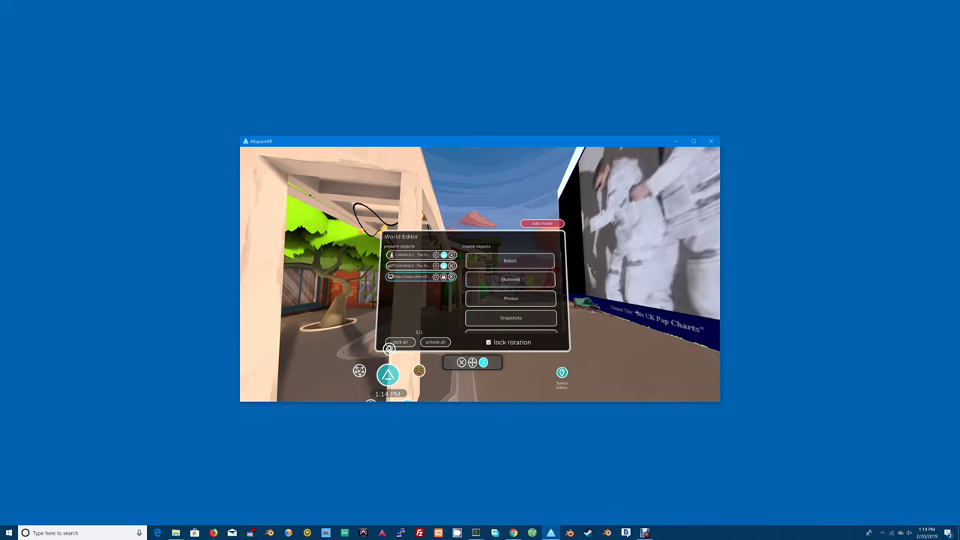
key("Up")
key("Right")
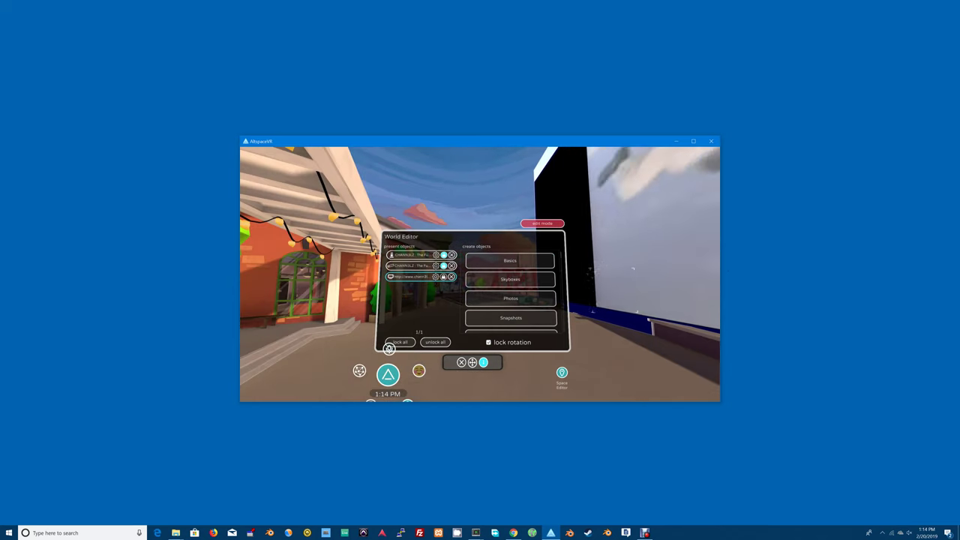
key("Up")
key("Right")
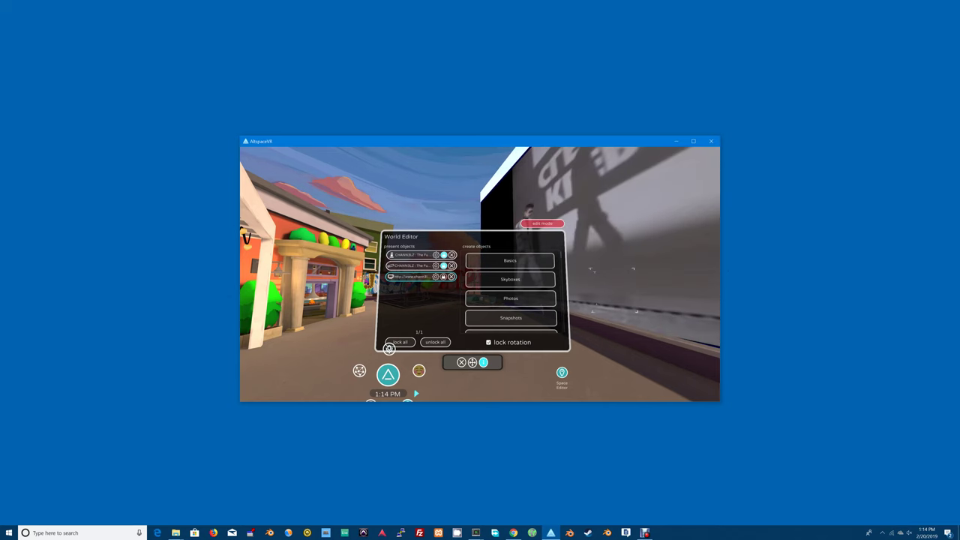
key("Right")
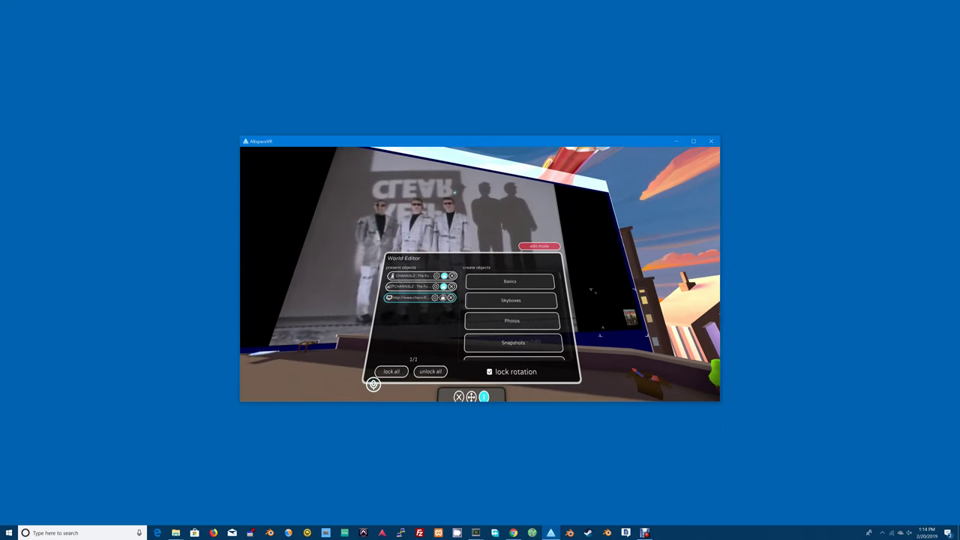
key("Left")
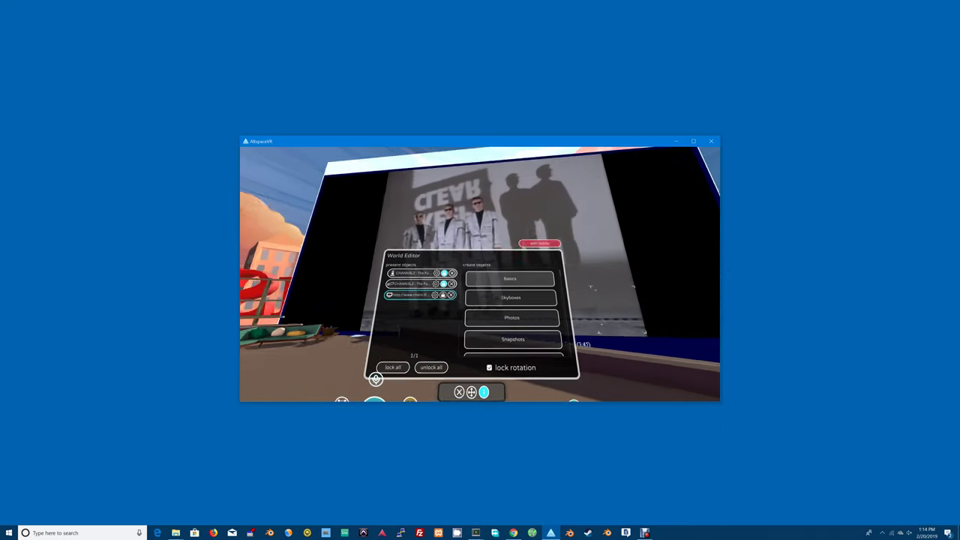
Set the browser object's position to X -30 and Y 12, with a Y rotation of 270.
left_click_drag(585, 222, 509, 255)
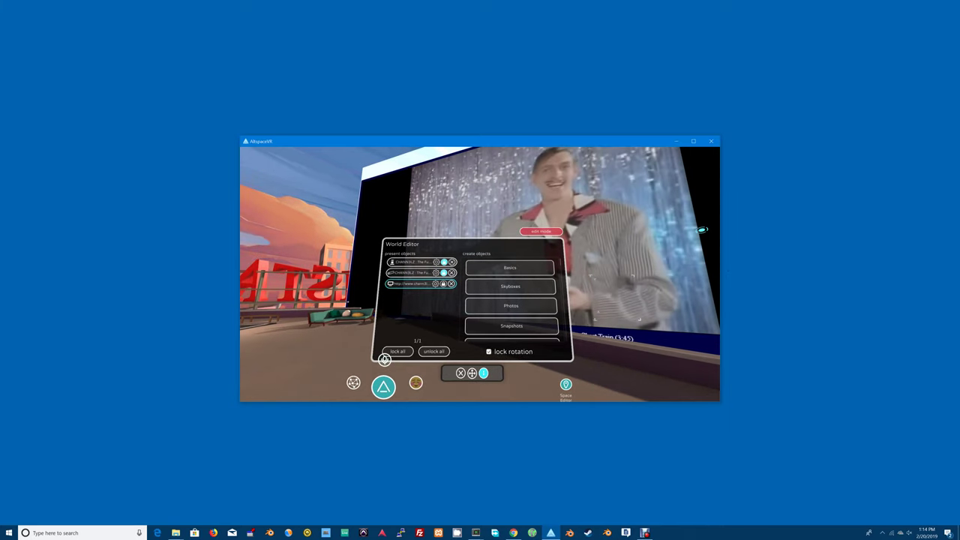
left_click_drag(701, 229, 522, 262)
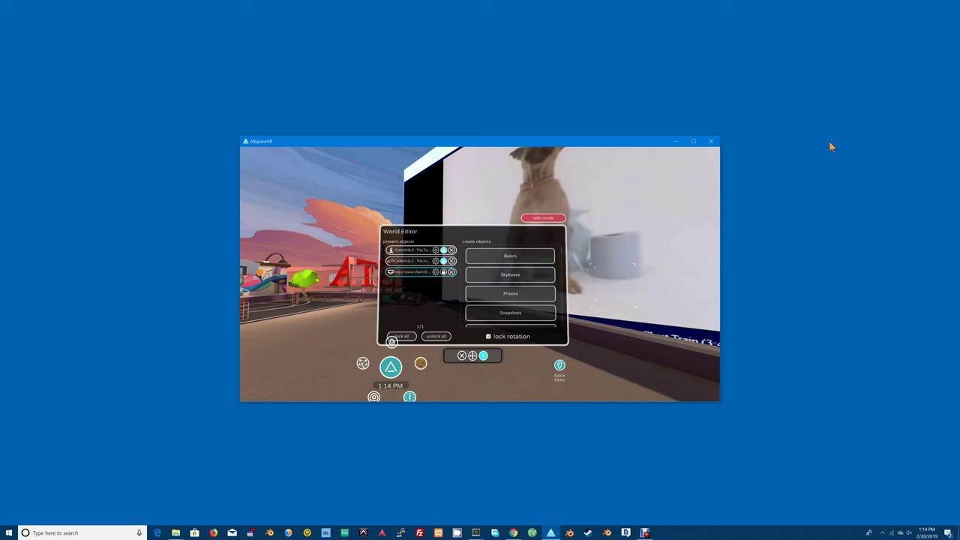
mouse_move(479, 272)
left_mouse_down()
mouse_move(450, 293)
mouse_move(495, 263)
left_mouse_up()
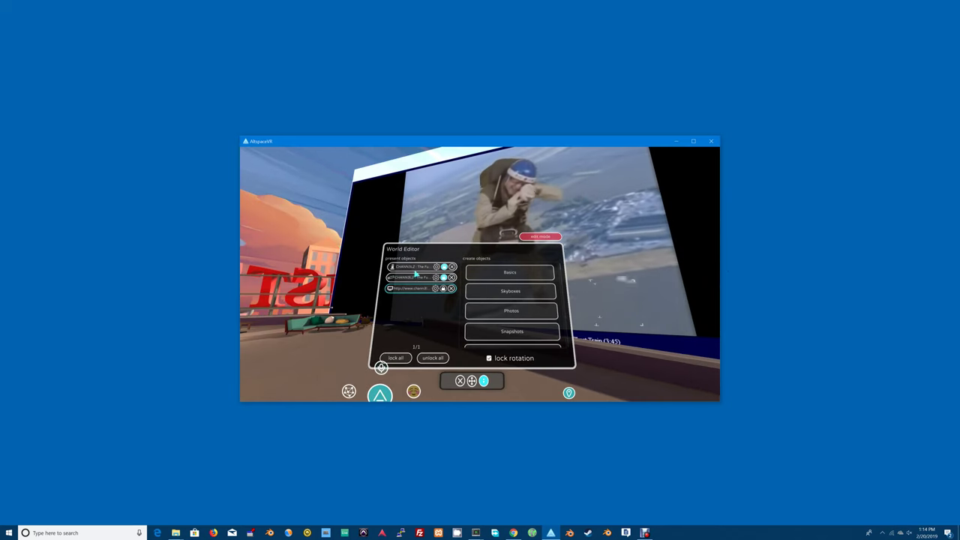
left_click(434, 289)
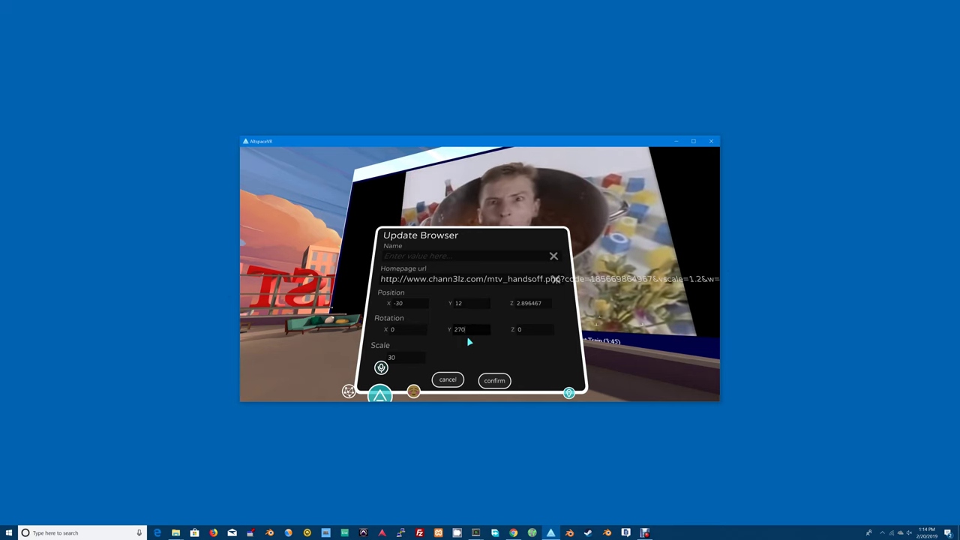
left_click(488, 380)
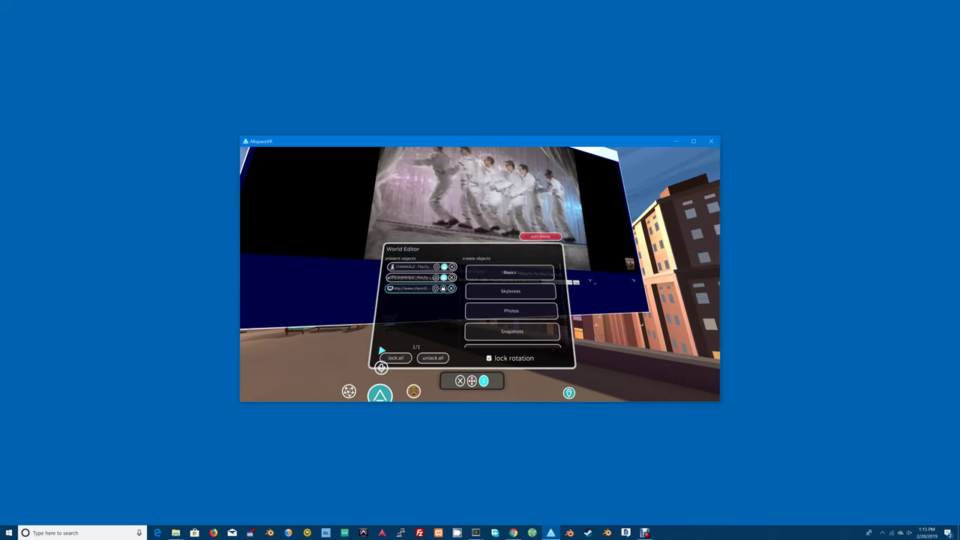
Set the browser object's Y rotation to 300.
left_click_drag(345, 355, 441, 358)
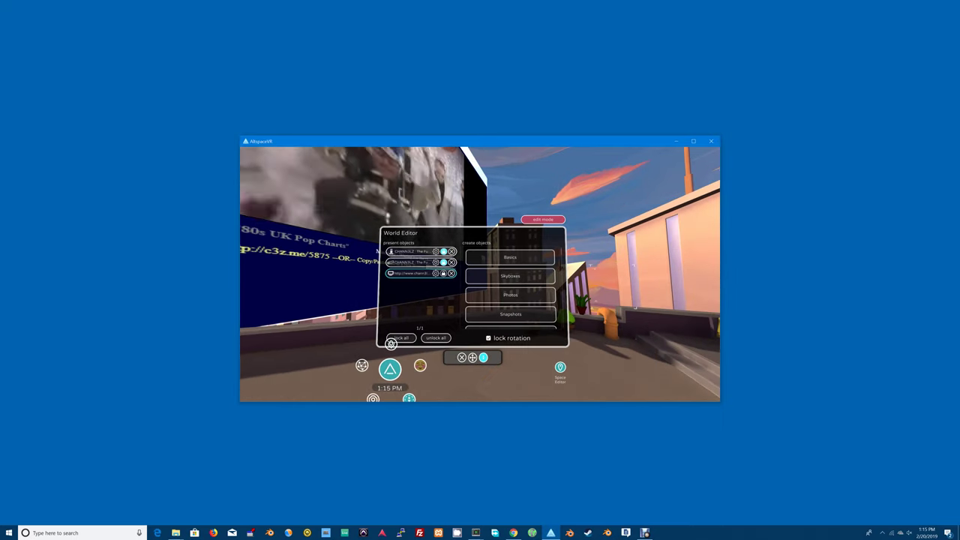
left_click(436, 274)
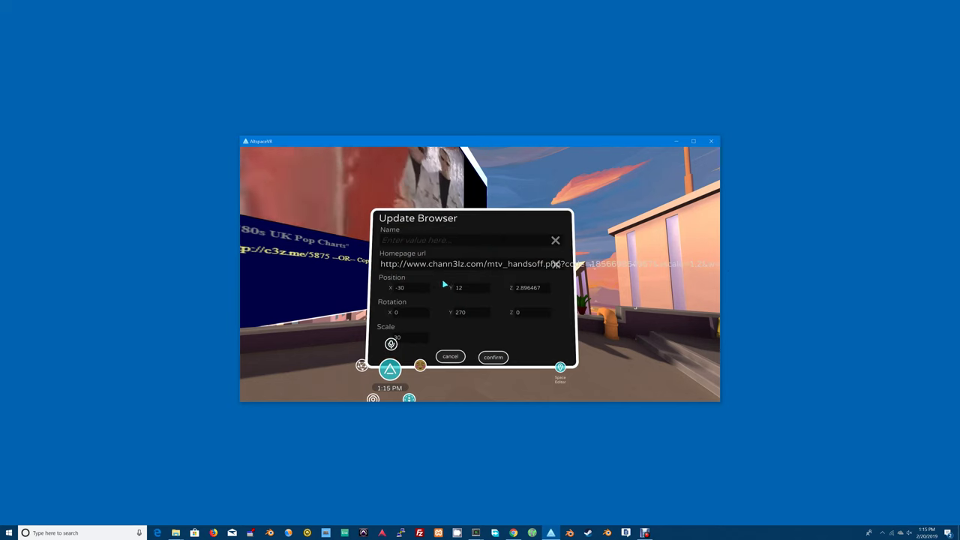
left_click(463, 314)
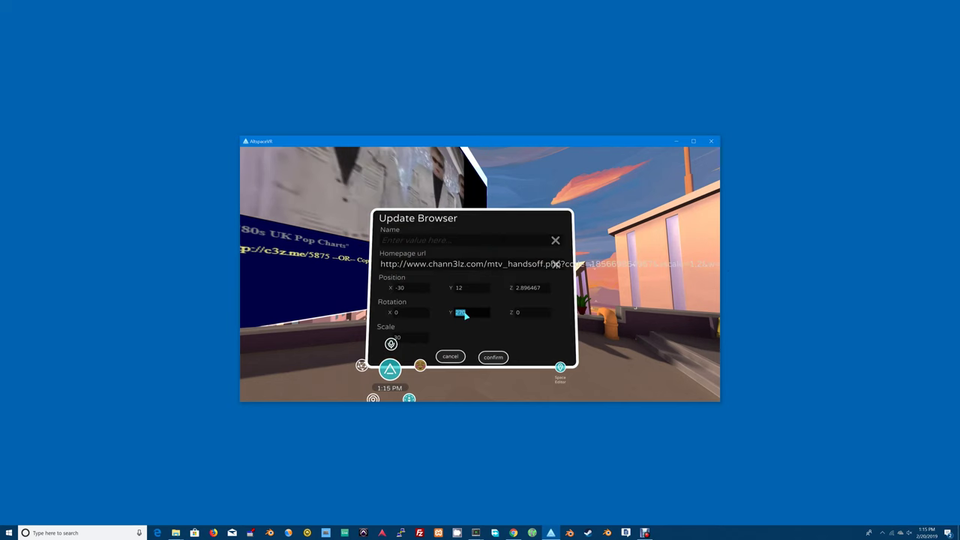
left_click(493, 358)
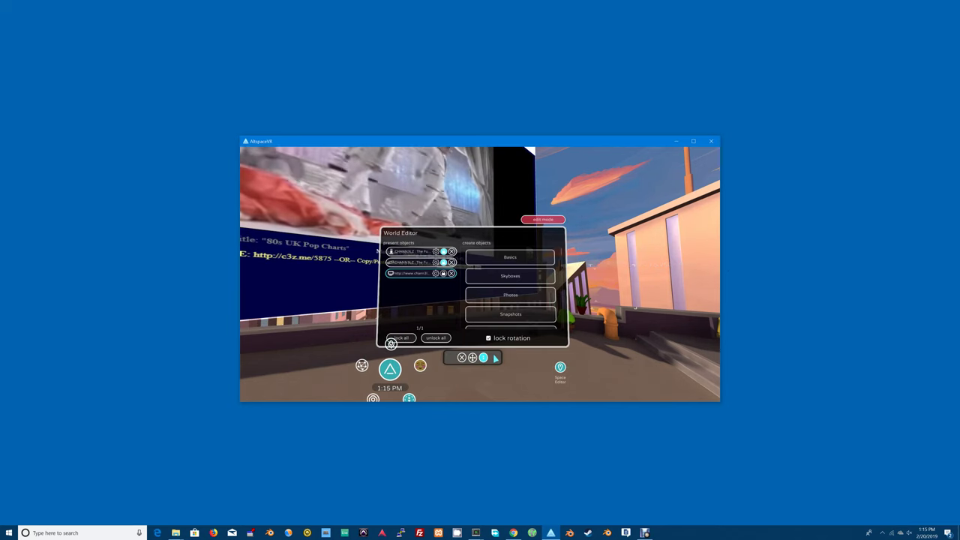
Set the browser object's Y rotation to 320.
left_click(436, 272)
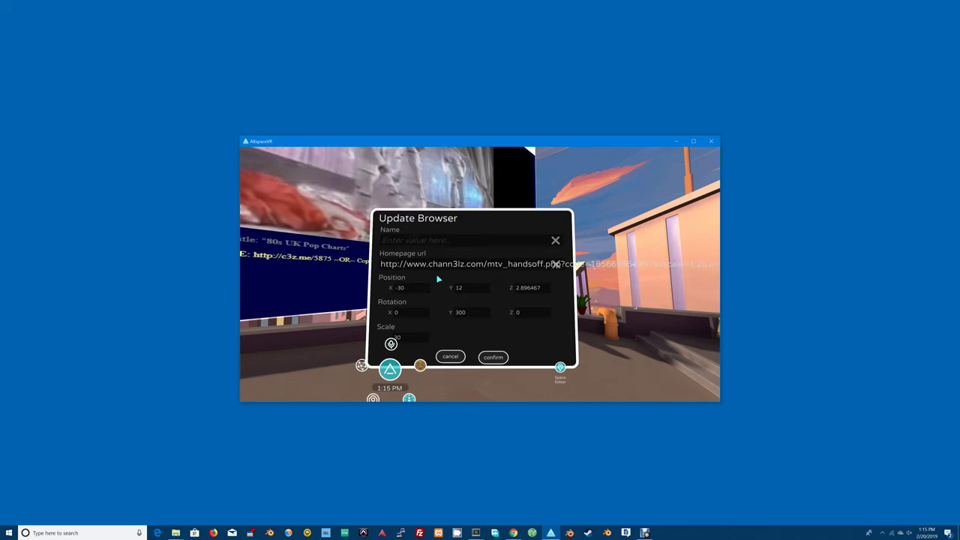
left_click(464, 312)
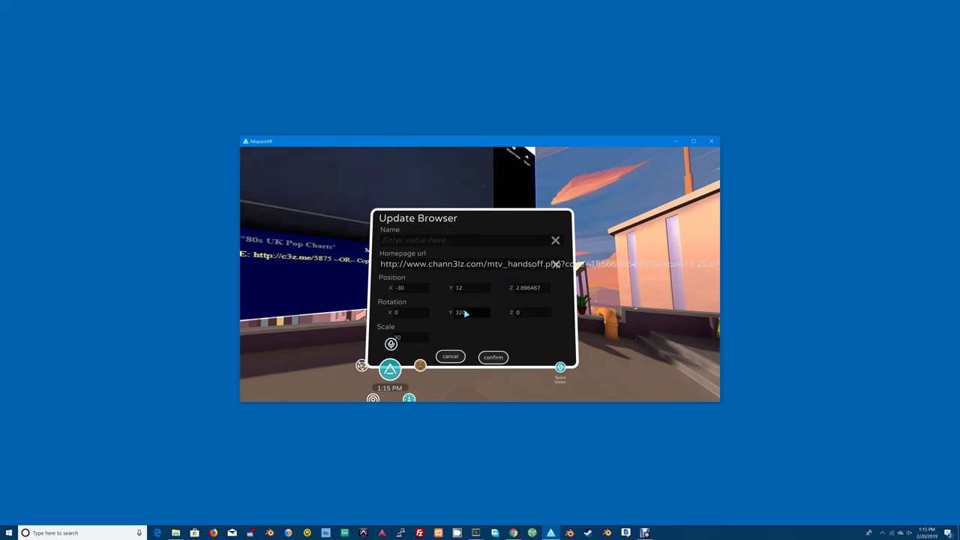
left_click(493, 358)
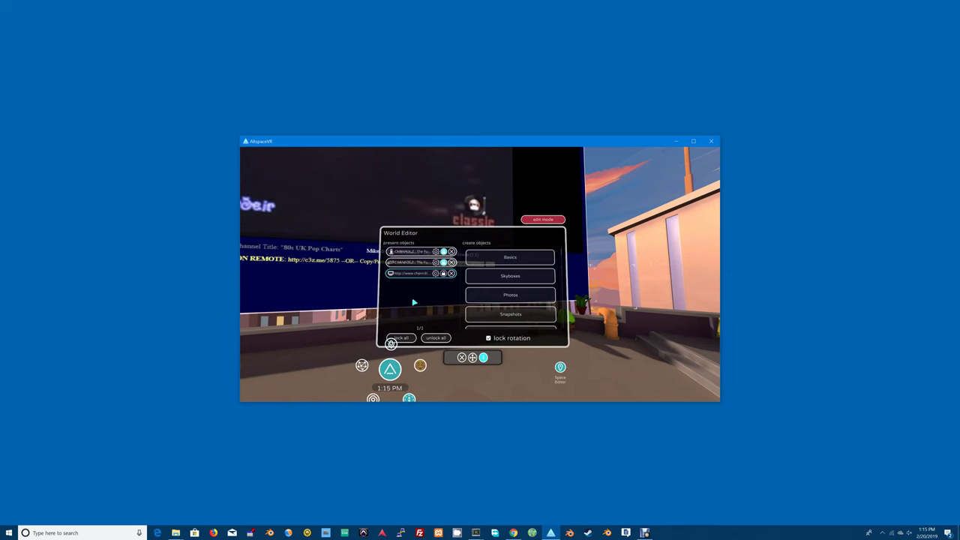
Set the browser object's Y position to 11.75.
left_click(435, 273)
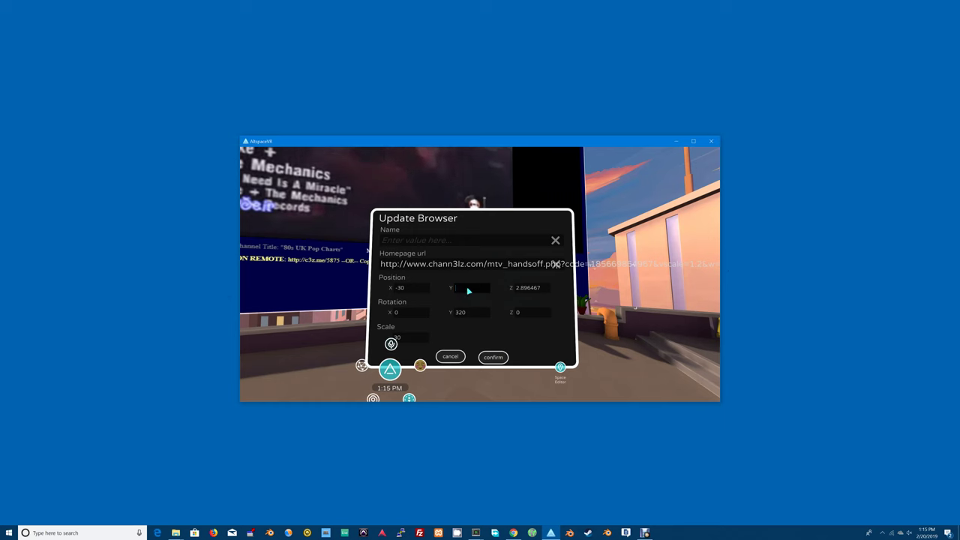
type("1.75")
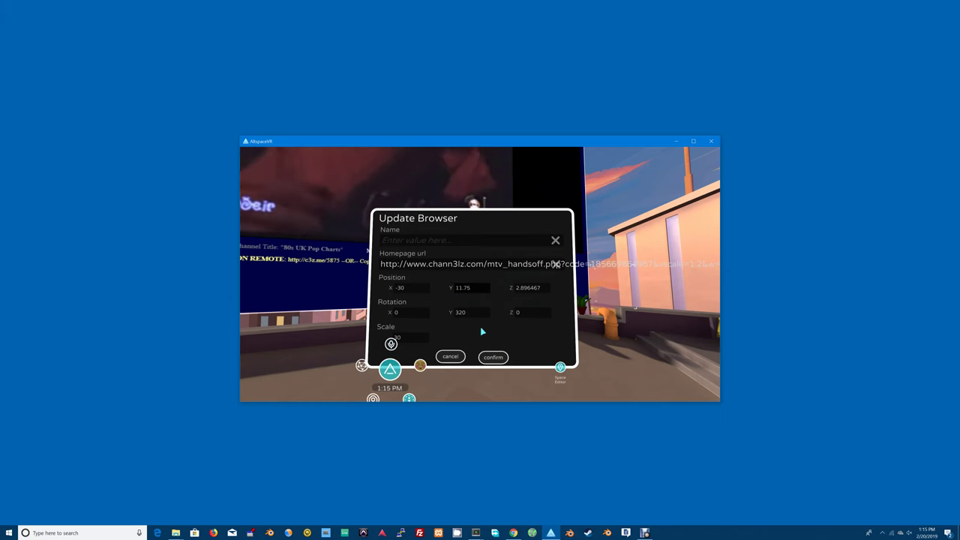
left_click(495, 357)
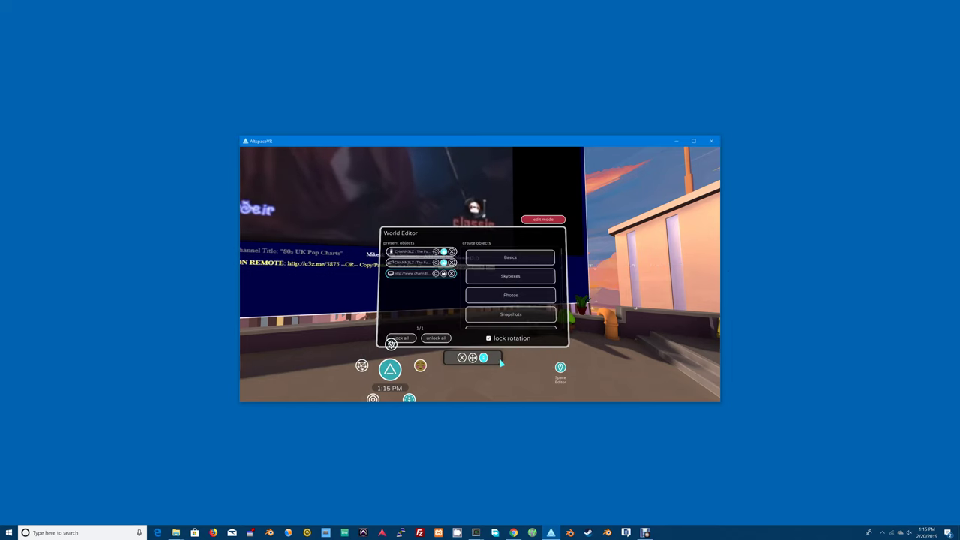
Set the browser object's Y position to 1.25.
left_click(435, 274)
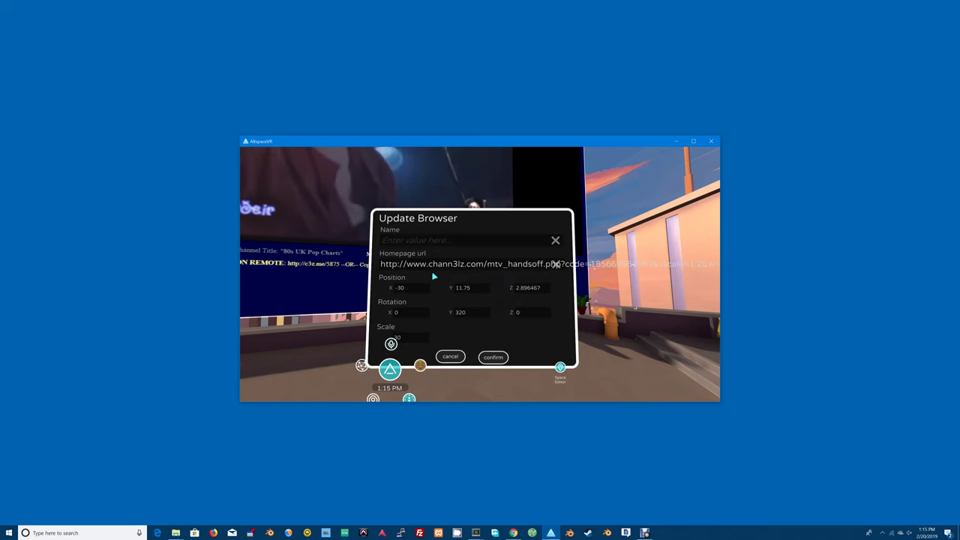
left_click(459, 288)
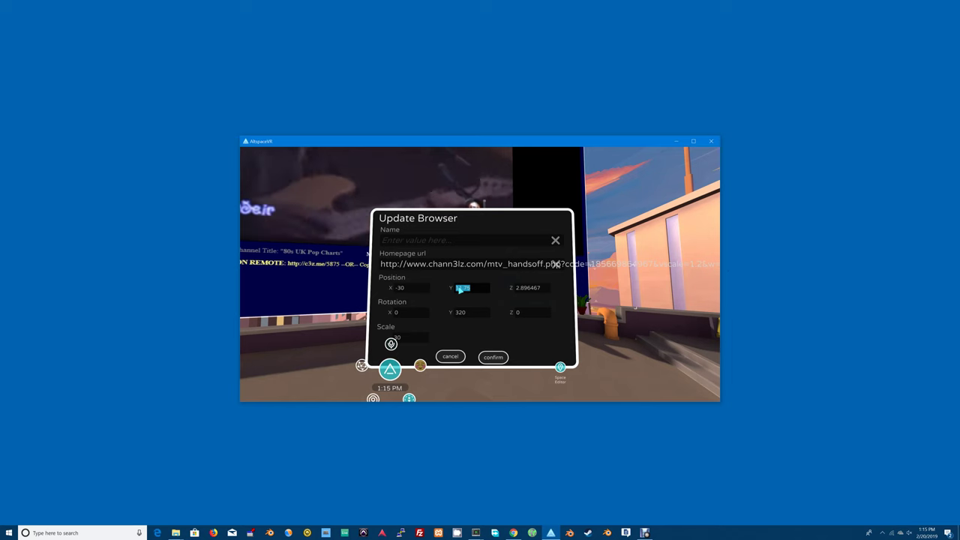
type("1.25")
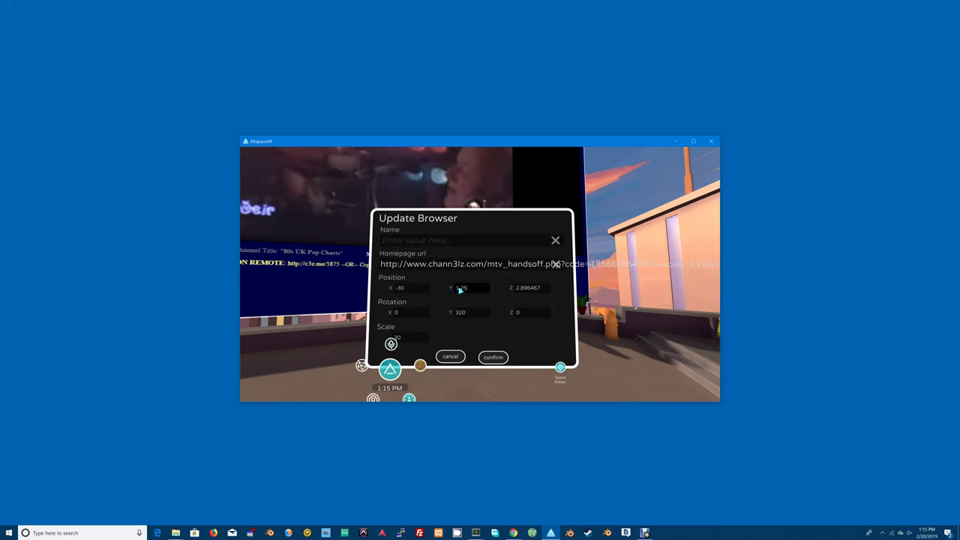
left_click(493, 357)
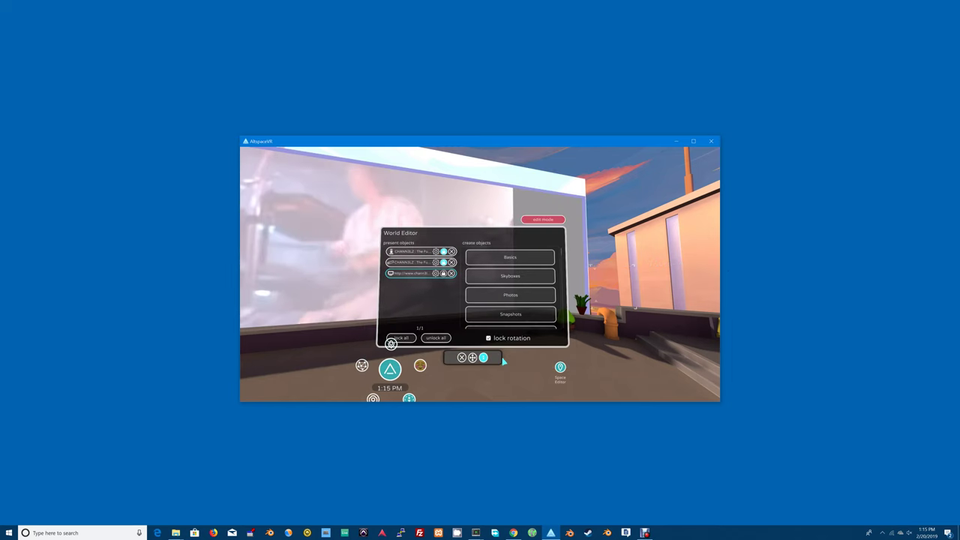
Set the browser object's Y position to 11.25.
left_click(435, 273)
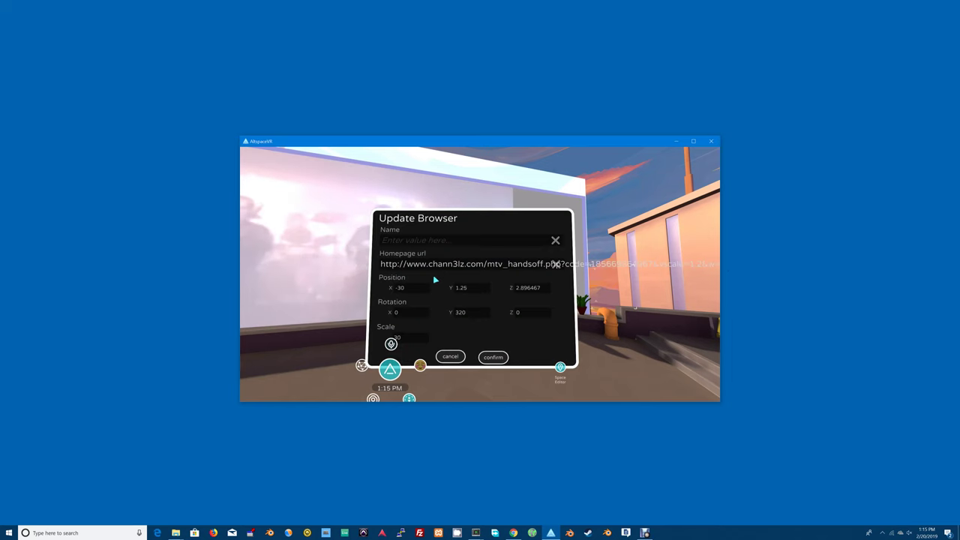
left_click(473, 292)
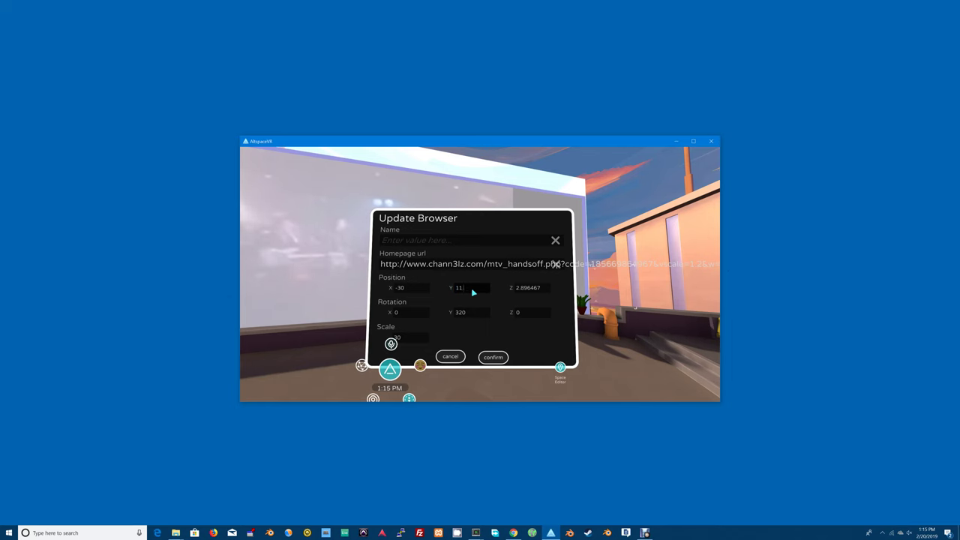
left_click(493, 358)
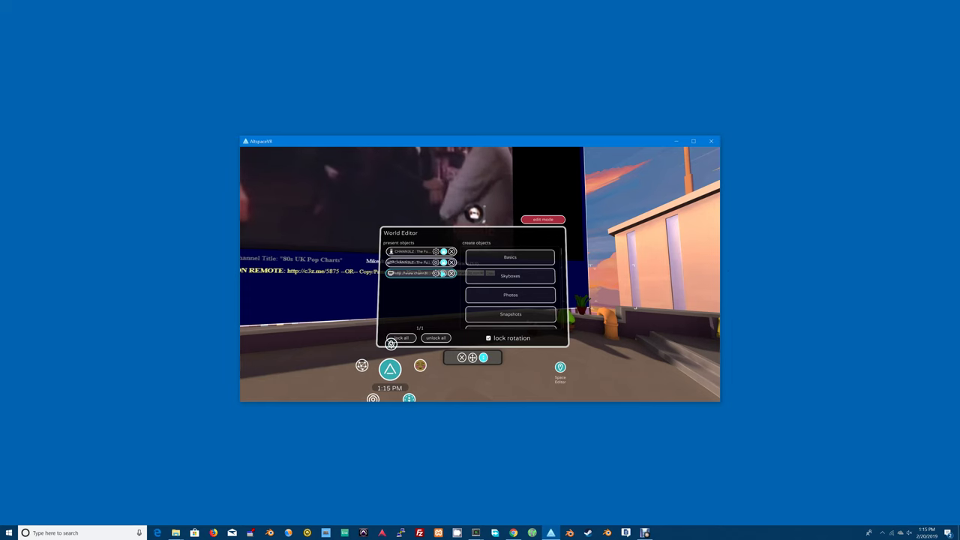
Unlock the browser object and remove the w and h parameters from its homepage URL so it ends with vscale=1.2.
left_click(442, 274)
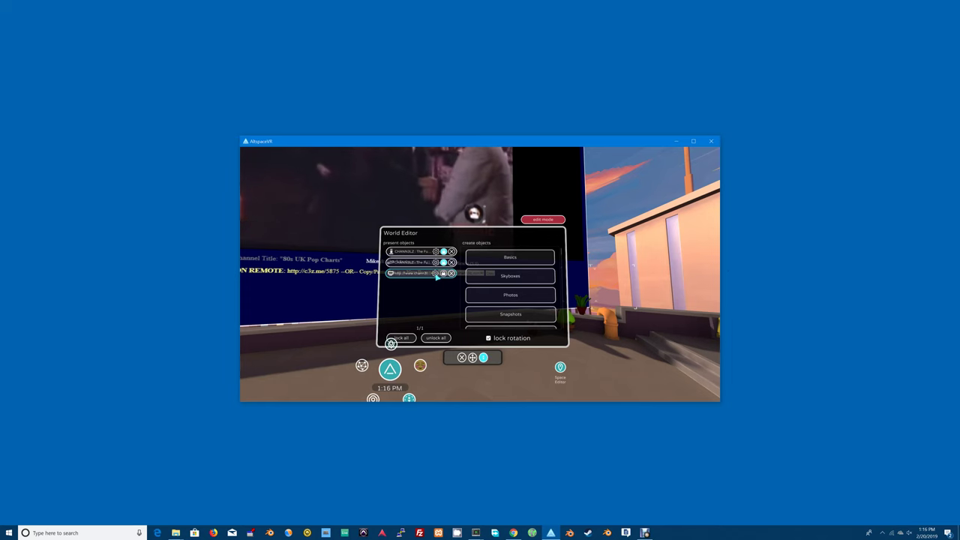
left_click(436, 275)
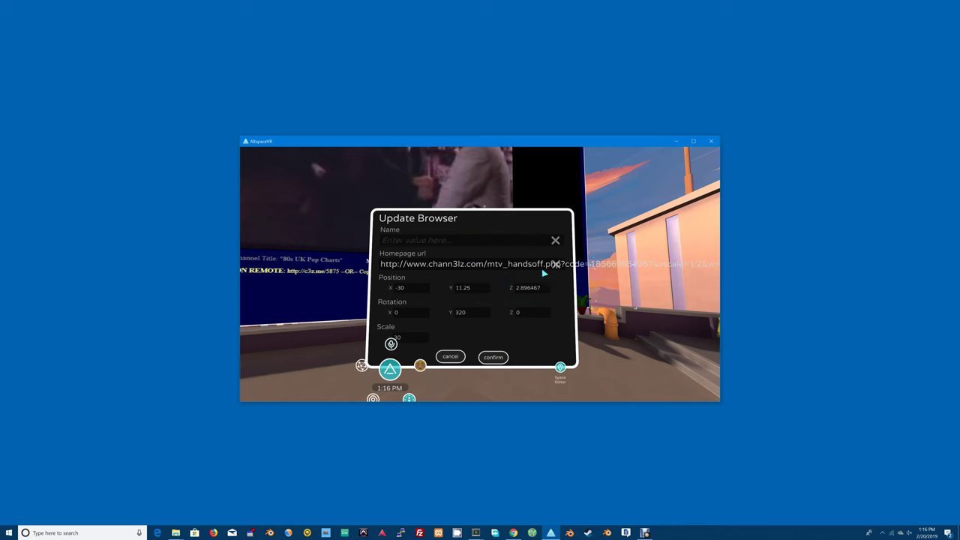
left_click(536, 267)
key("End")
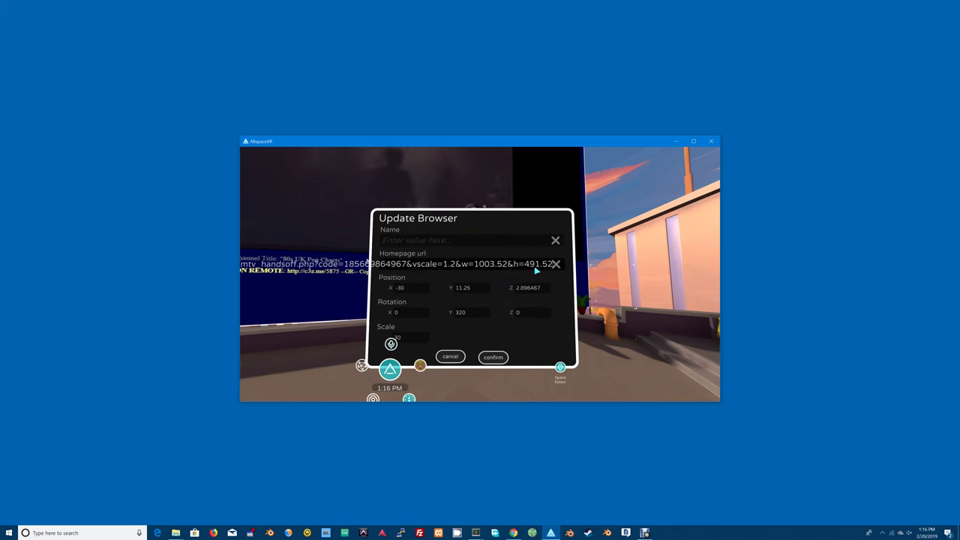
key("BackSpace")
key("BackSpace")
key("BackSpace")
key("BackSpace")
key("BackSpace")
key("BackSpace")
key("BackSpace")
key("BackSpace")
key("BackSpace")
key("BackSpace")
key("BackSpace")
key("BackSpace")
key("Left")
key("Left")
key("Left")
key("Left")
key("Left")
key("Left")
key("Left")
key("Left")
key("Left")
key("Left")
key("Left")
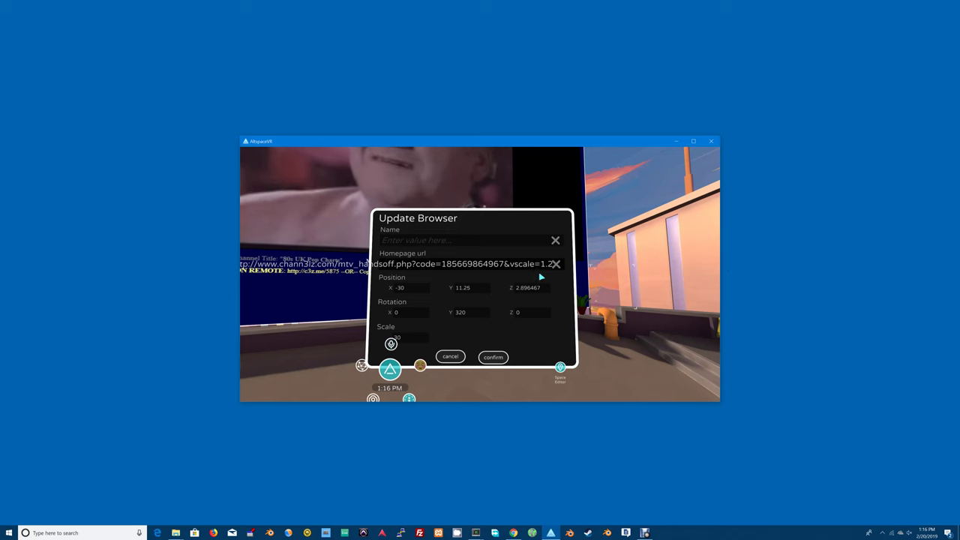
left_click(494, 358)
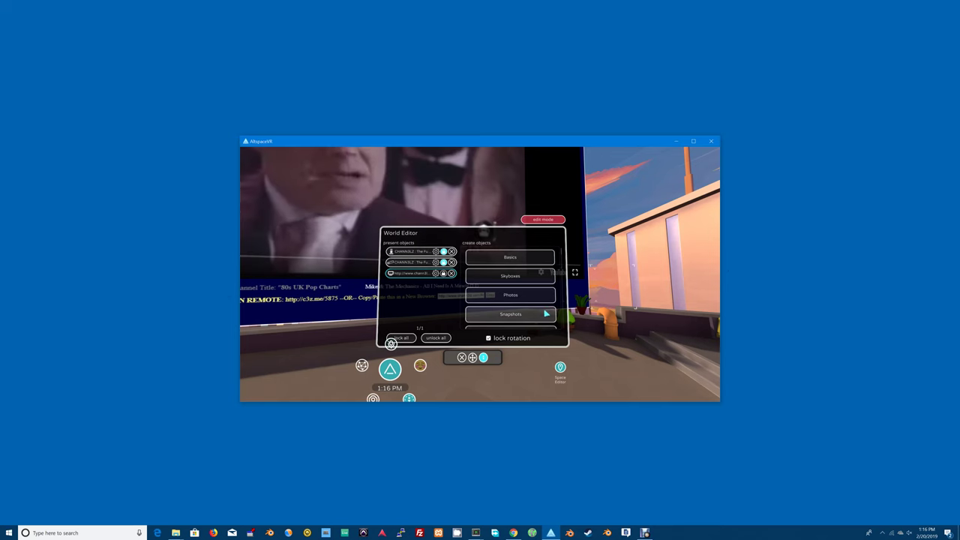
Close the World Editor and examine the video screen's size, placement and caption text from several spots on the rooftop.
left_click(561, 368)
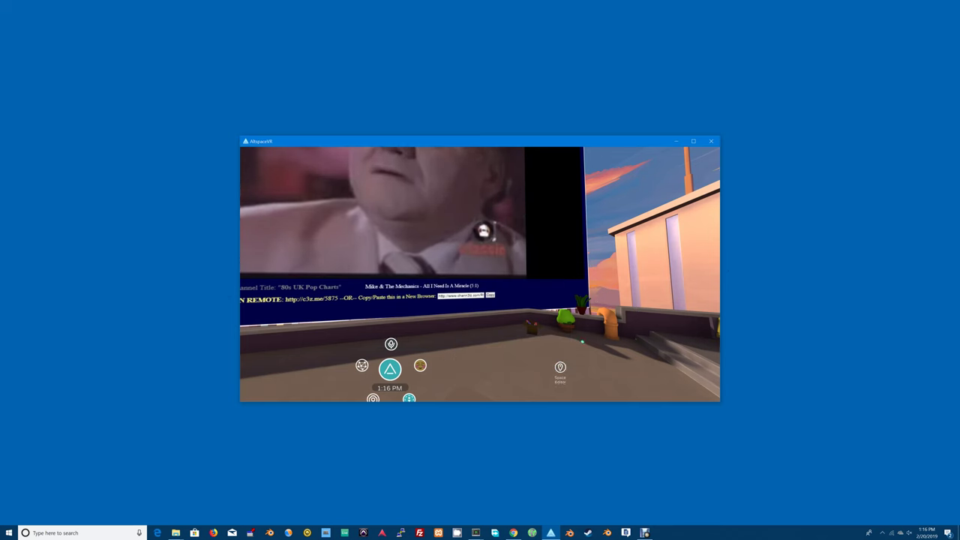
left_click_drag(581, 341, 405, 323)
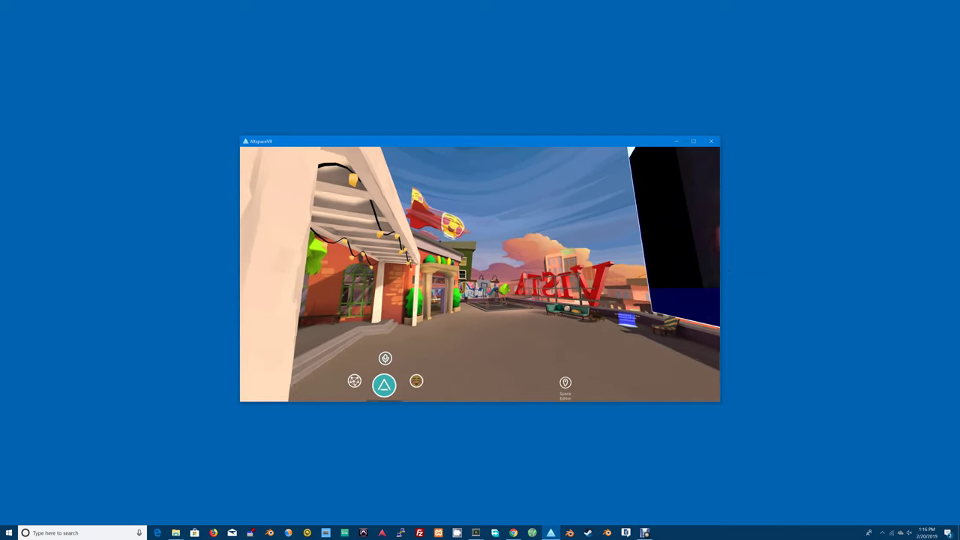
key("Left")
left_click(334, 335)
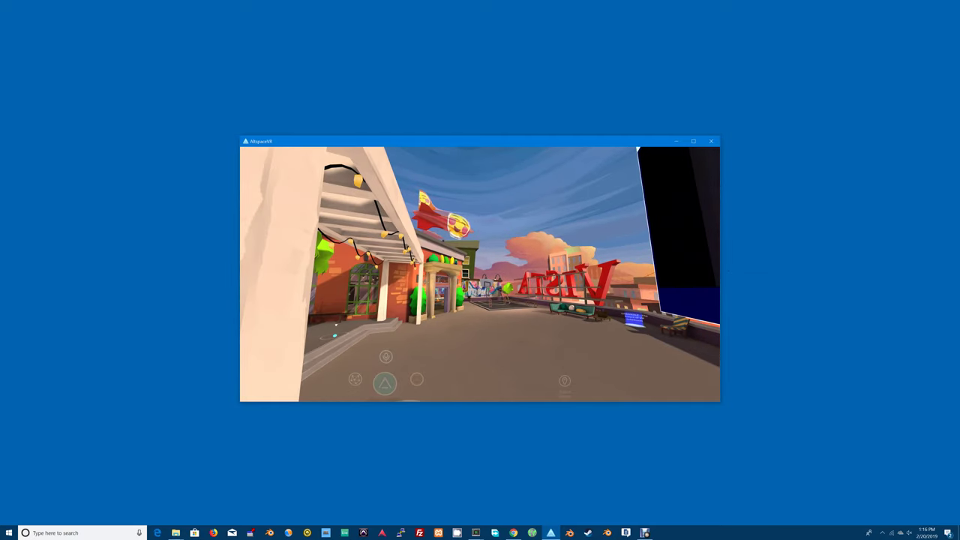
left_click_drag(428, 304, 694, 268)
key("Right")
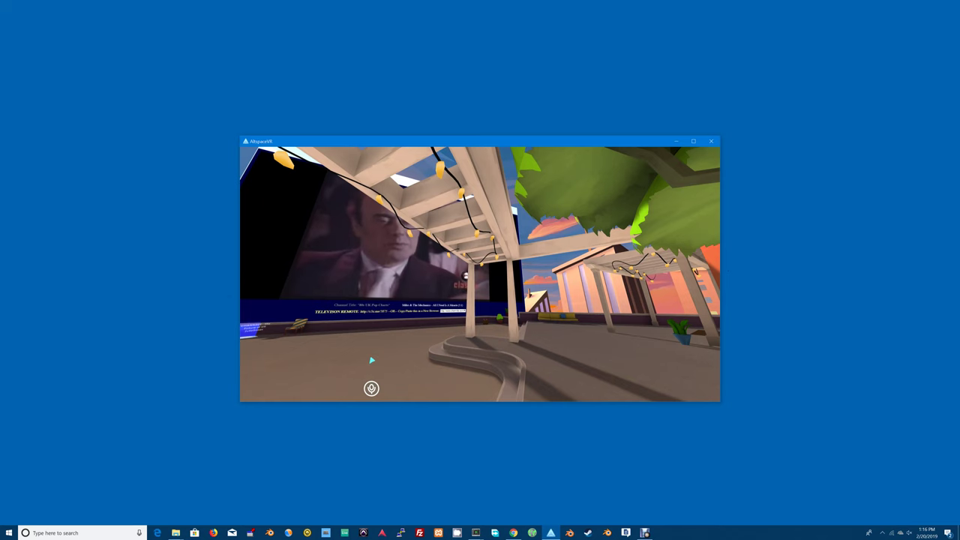
left_click_drag(397, 357, 434, 409)
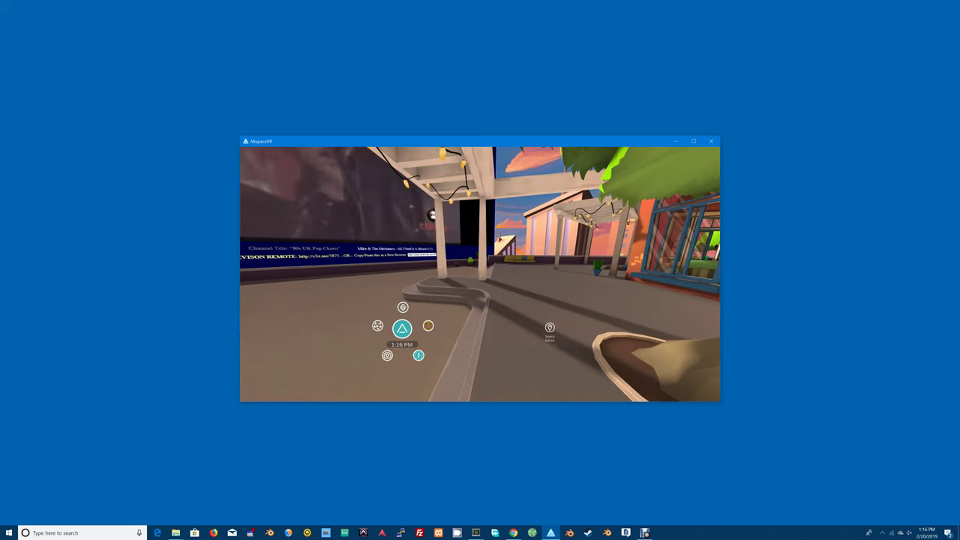
left_click(325, 309)
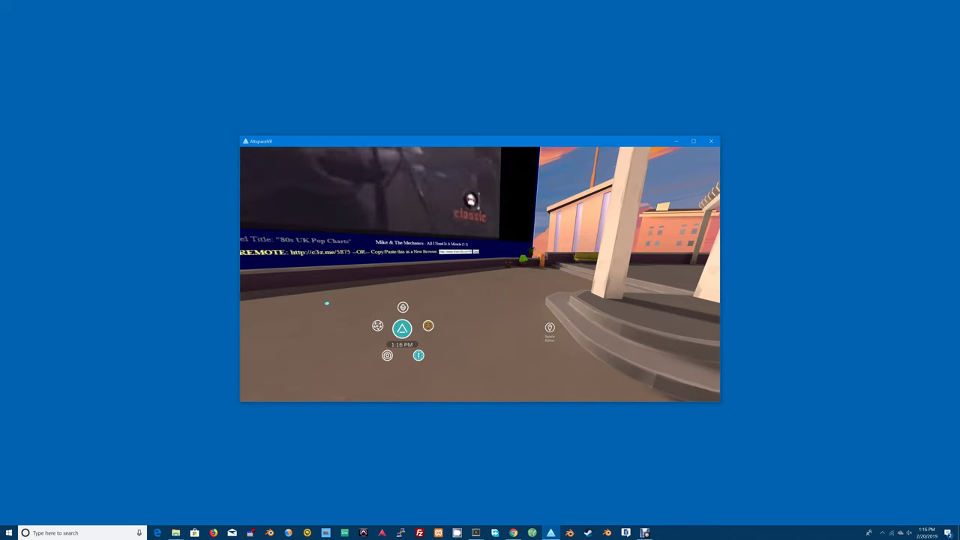
left_click_drag(325, 302, 262, 255)
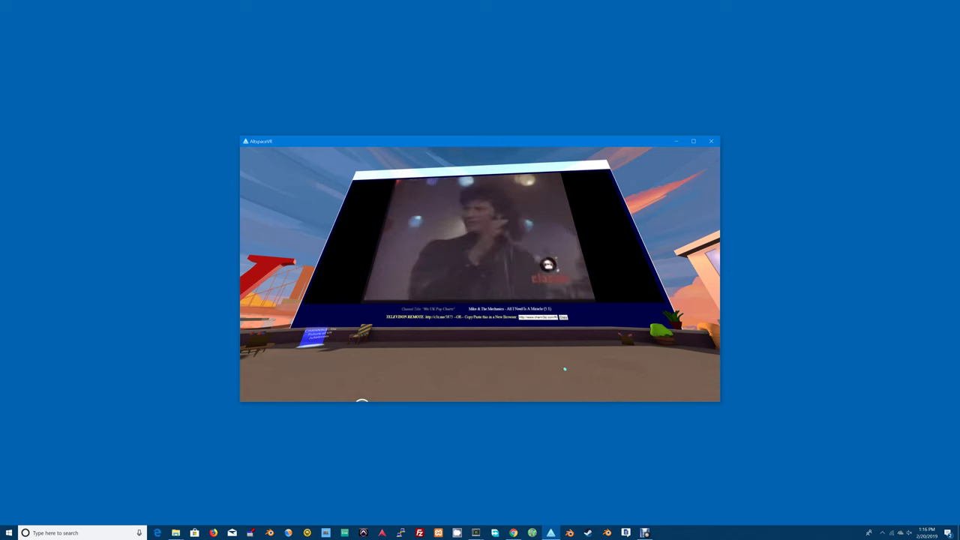
left_click_drag(563, 369, 623, 399)
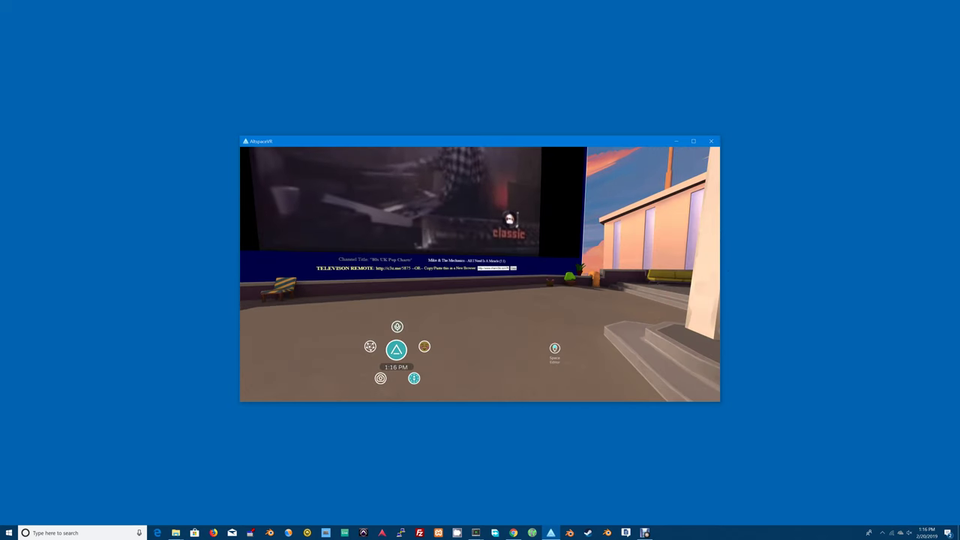
Lock the browser object in the World Editor and save a new snapshot named "80s UK Music Videos".
left_click(555, 348)
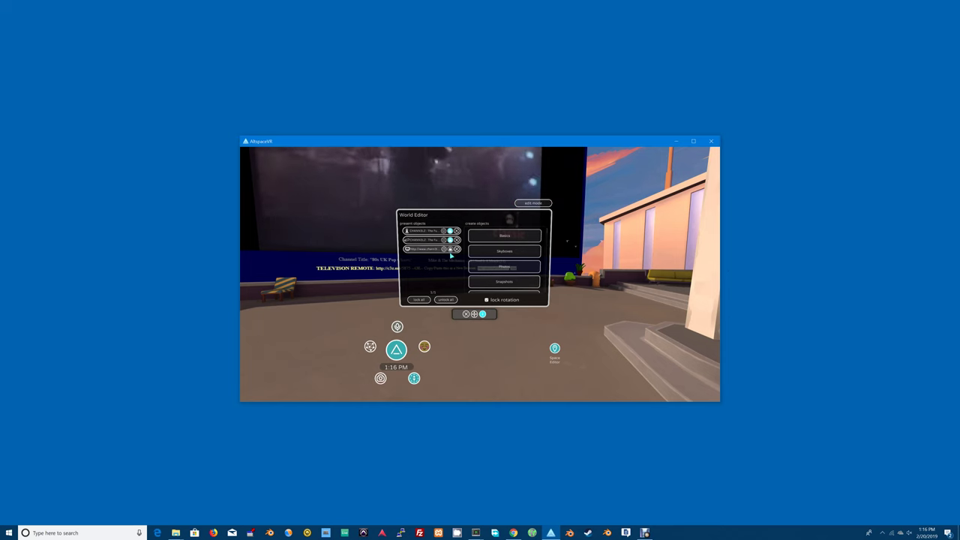
left_click(450, 248)
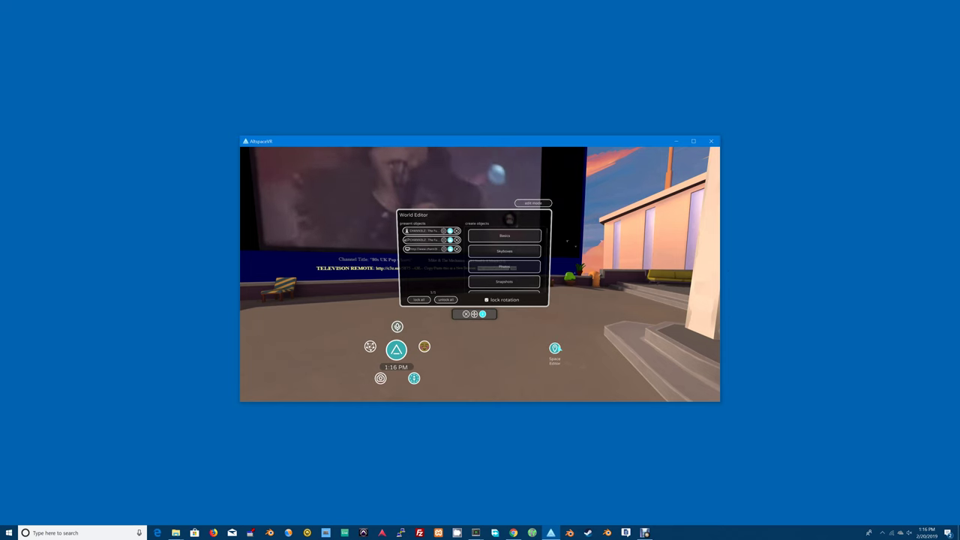
left_click(512, 282)
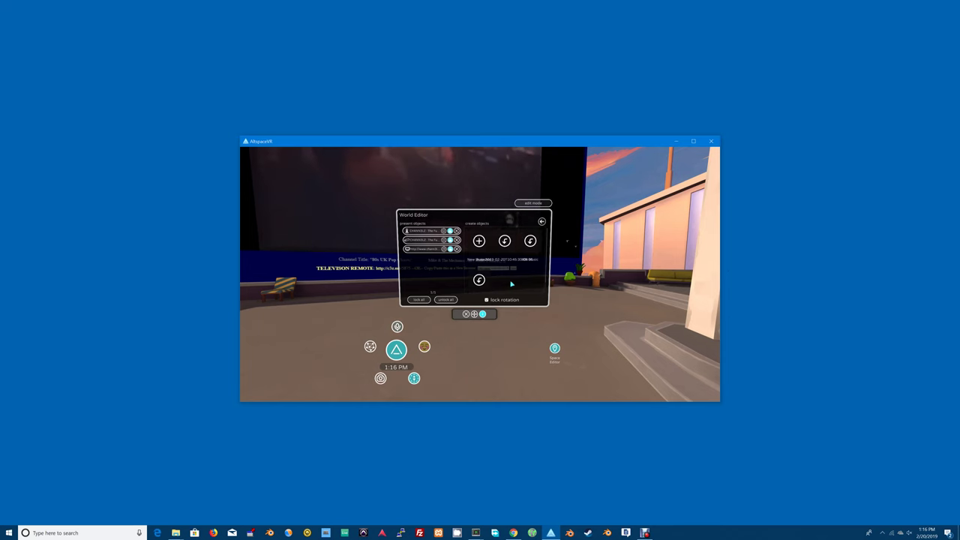
left_click(479, 241)
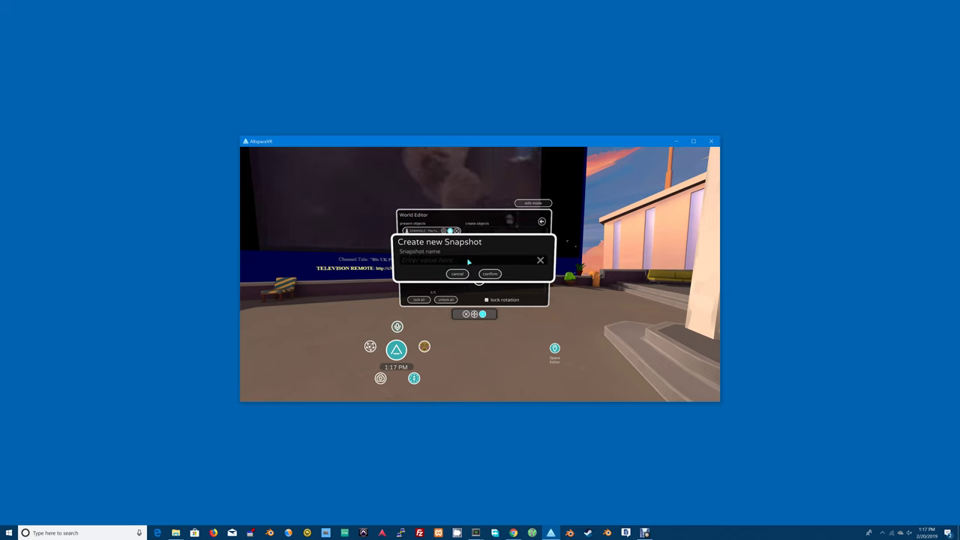
type("80s UK Music Videos")
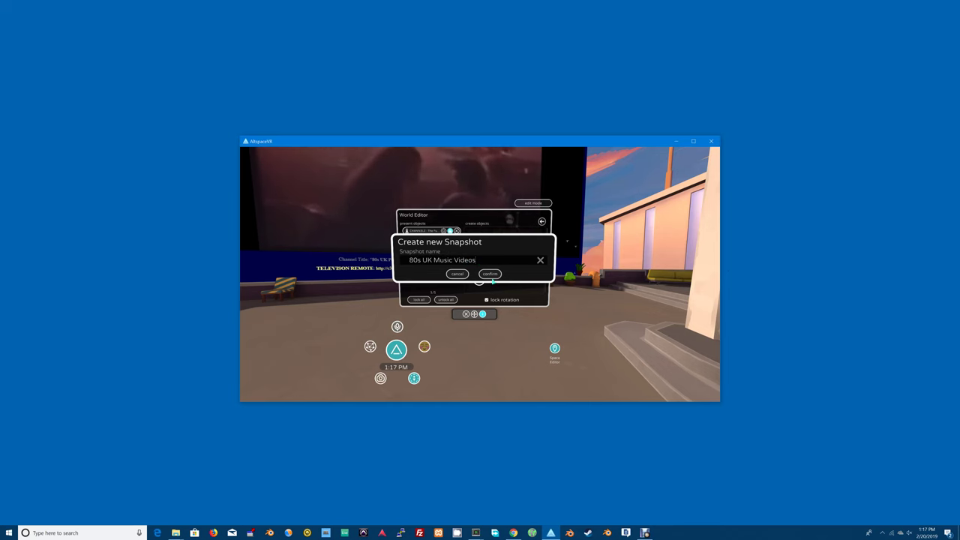
left_click(490, 274)
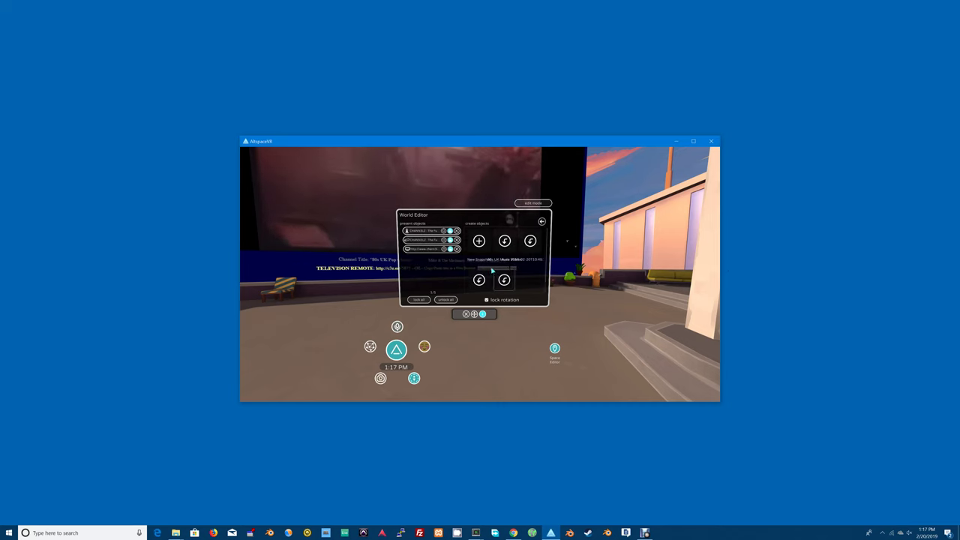
Exit the World Editor and view the finished video screen from across the rooftop.
left_click_drag(496, 264, 474, 233)
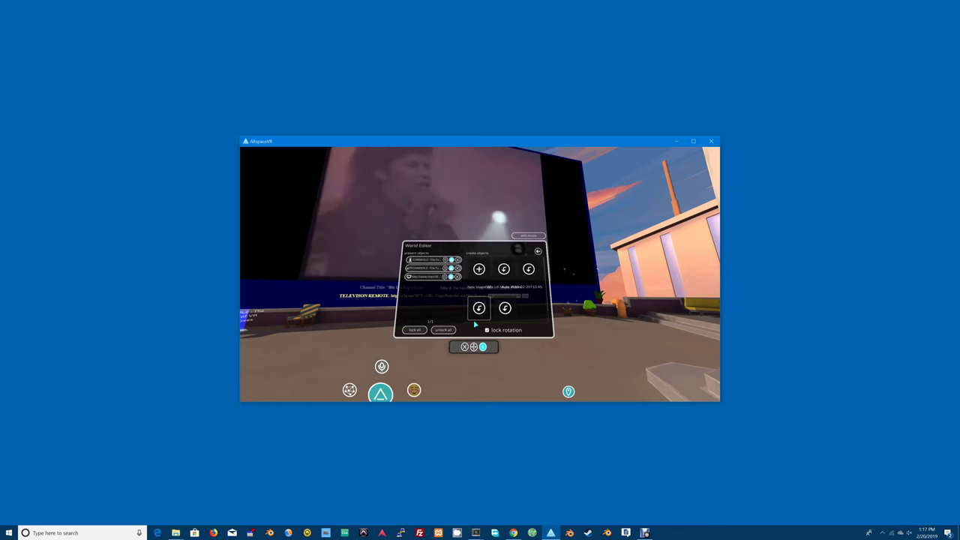
left_click(464, 347)
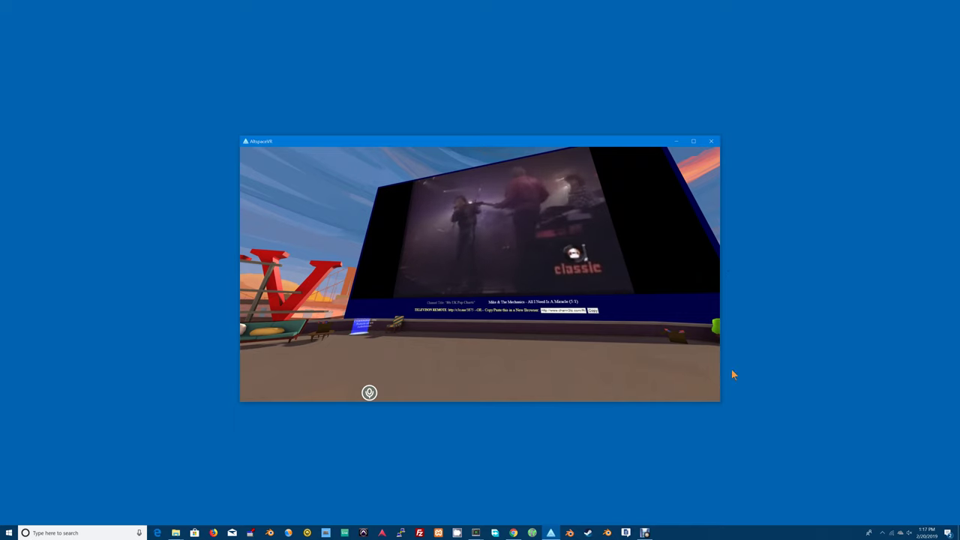
left_click_drag(584, 353, 454, 345)
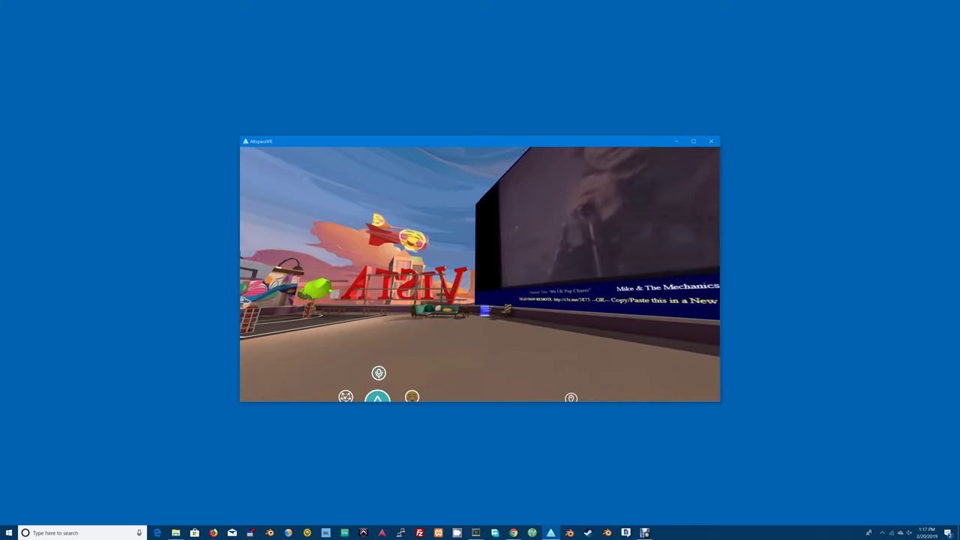
key("w")
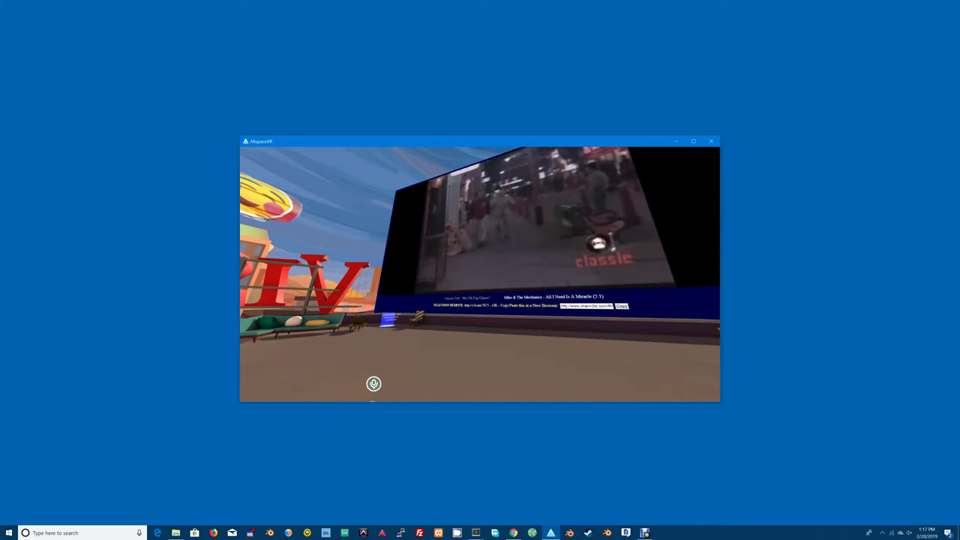